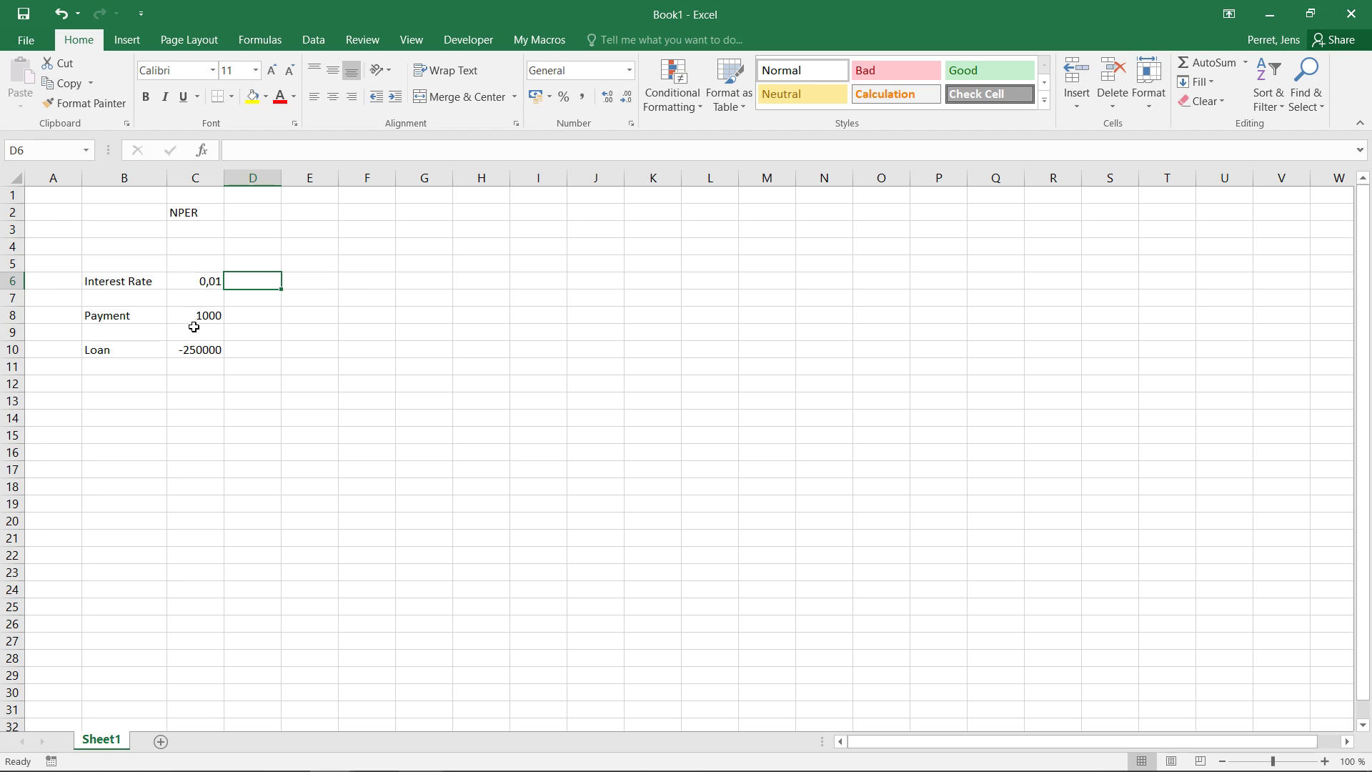
Add the label NPER in cell B12 below the loan row
left_click(150, 387)
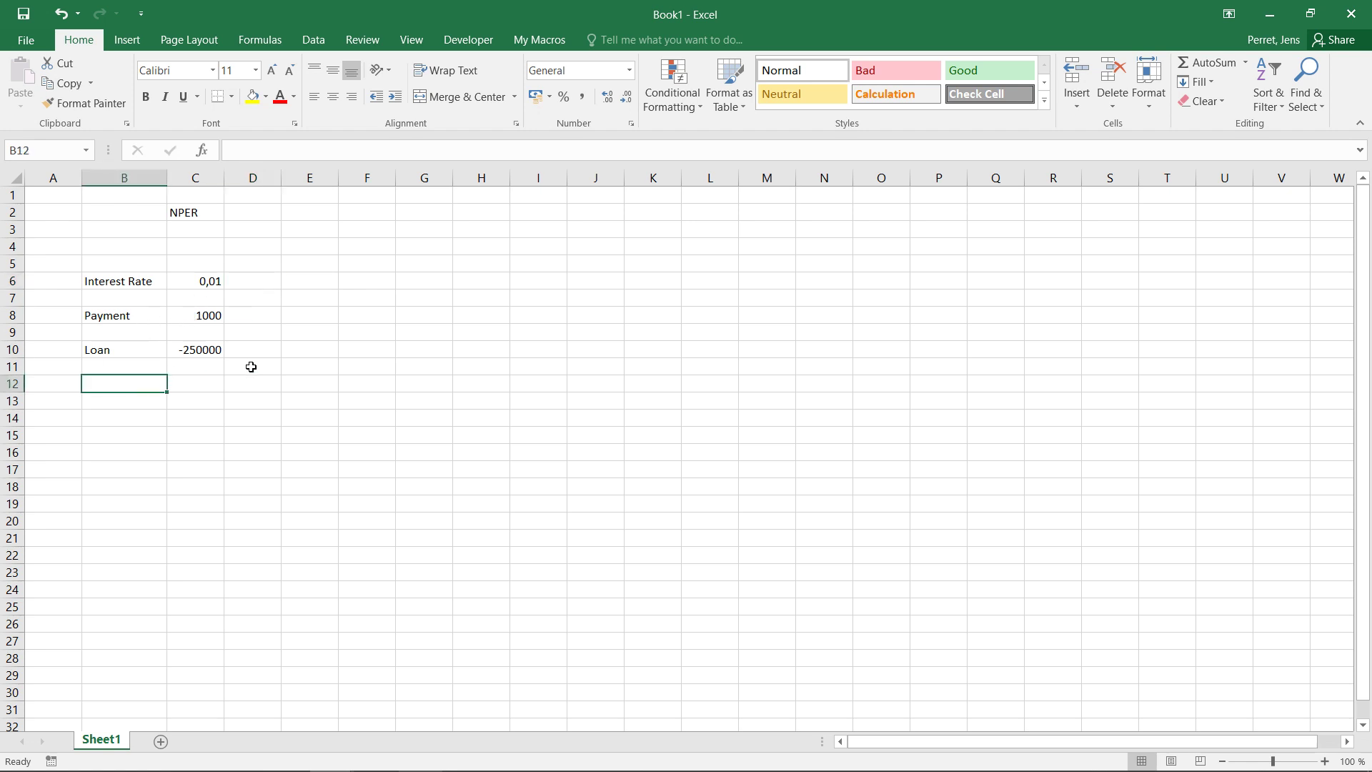
type("NPER")
key("Tab")
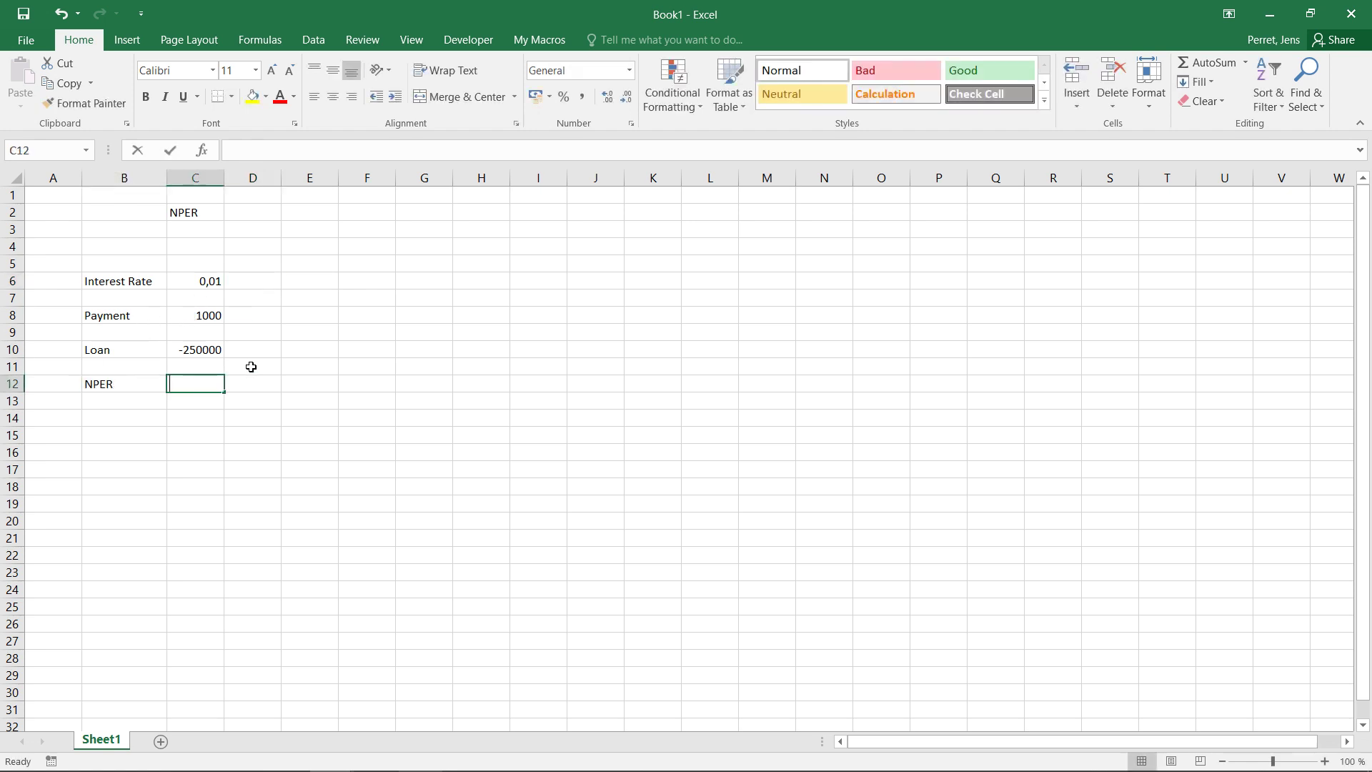
Calculate the number of periods in C12 with =NPER(C6;C8;C10;0;1)
type("=NPER(")
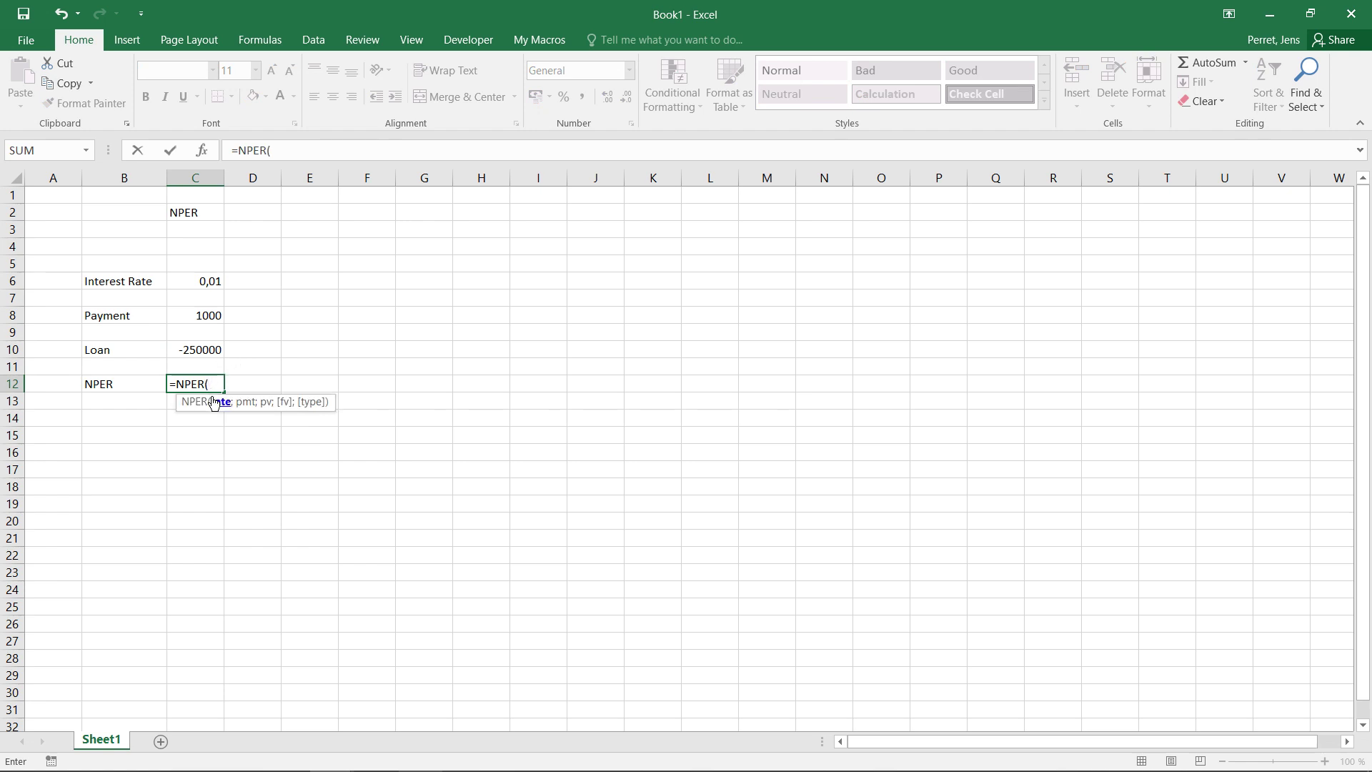
left_click(206, 280)
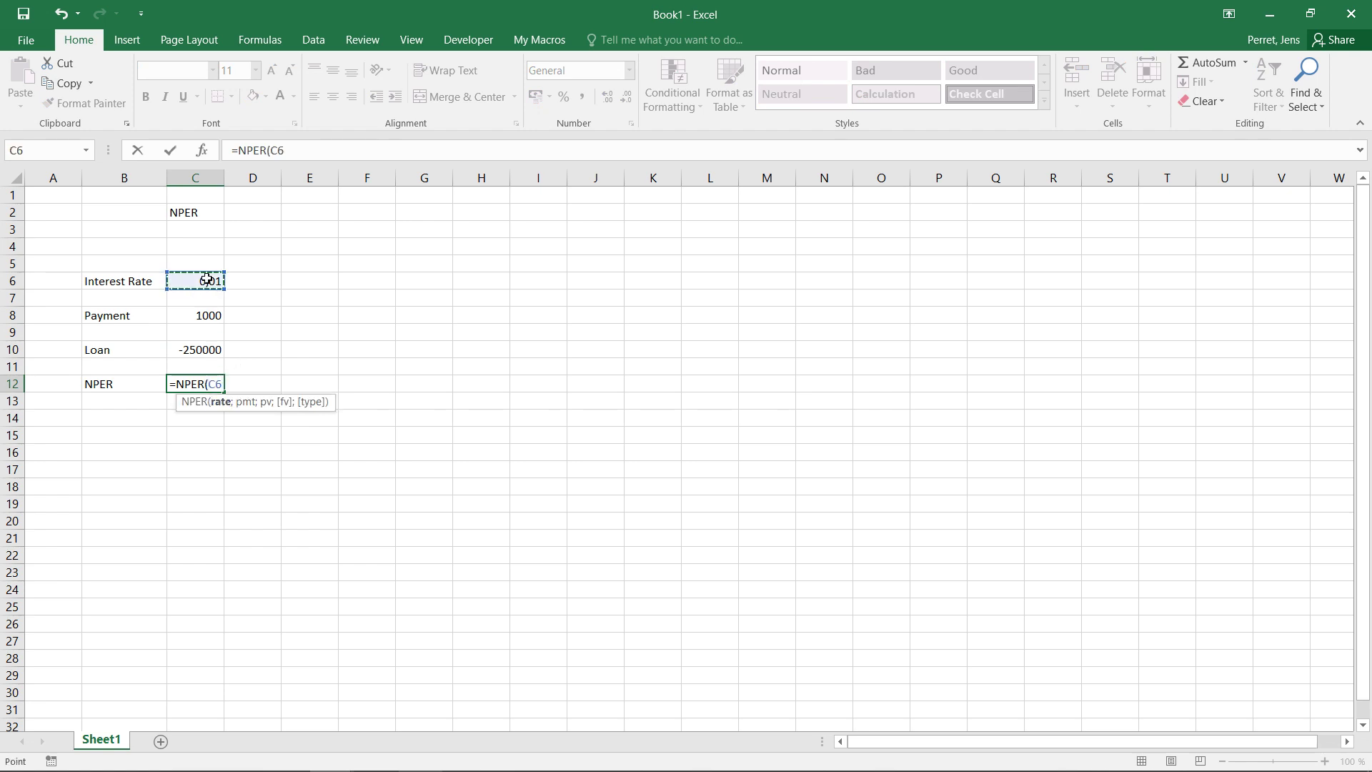
type(";")
left_click(198, 318)
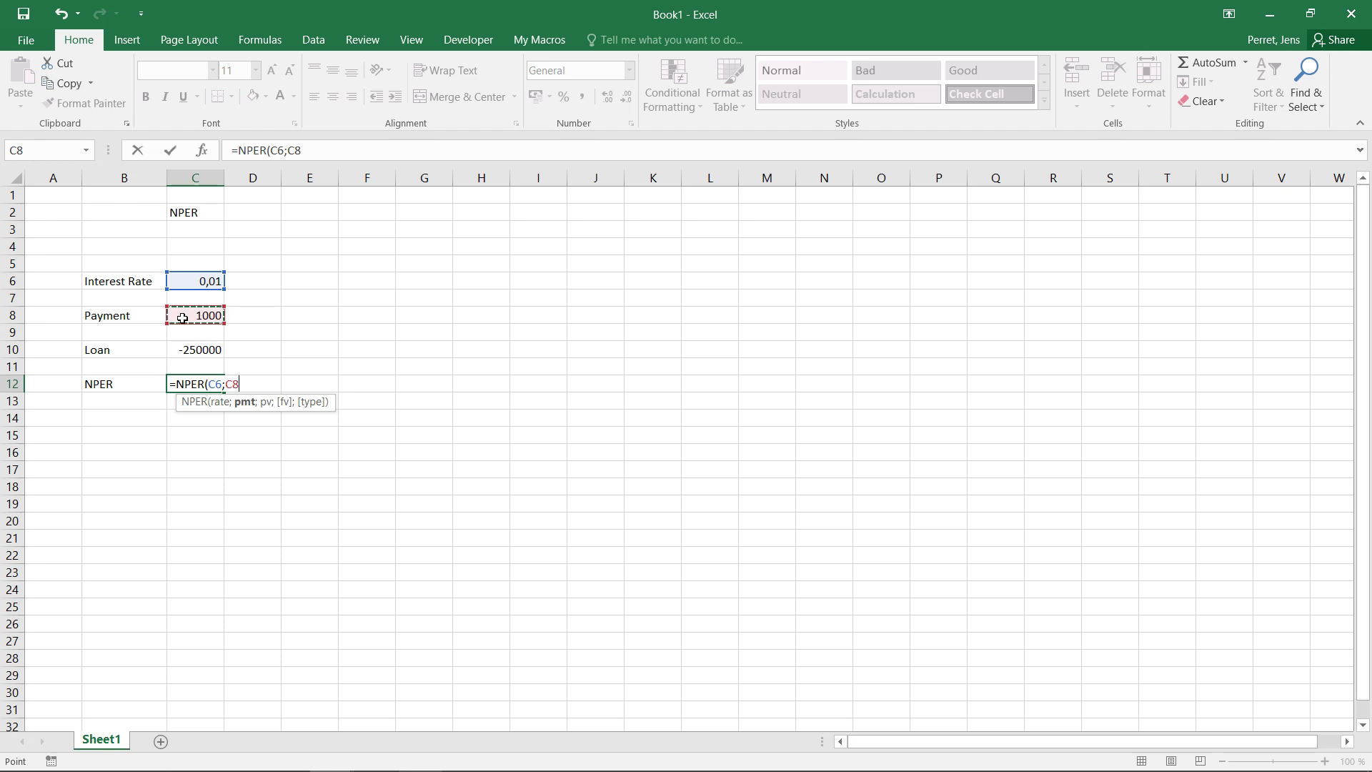
type(";")
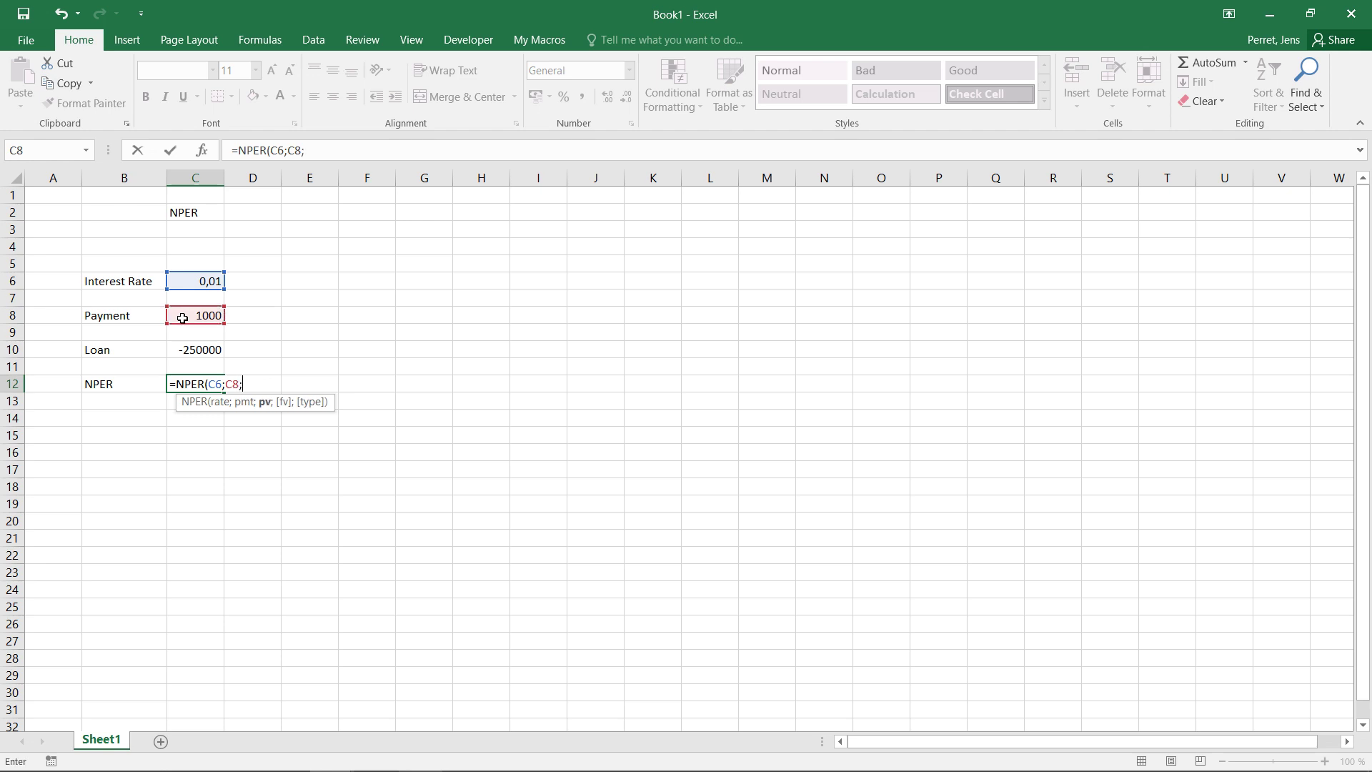
left_click(195, 353)
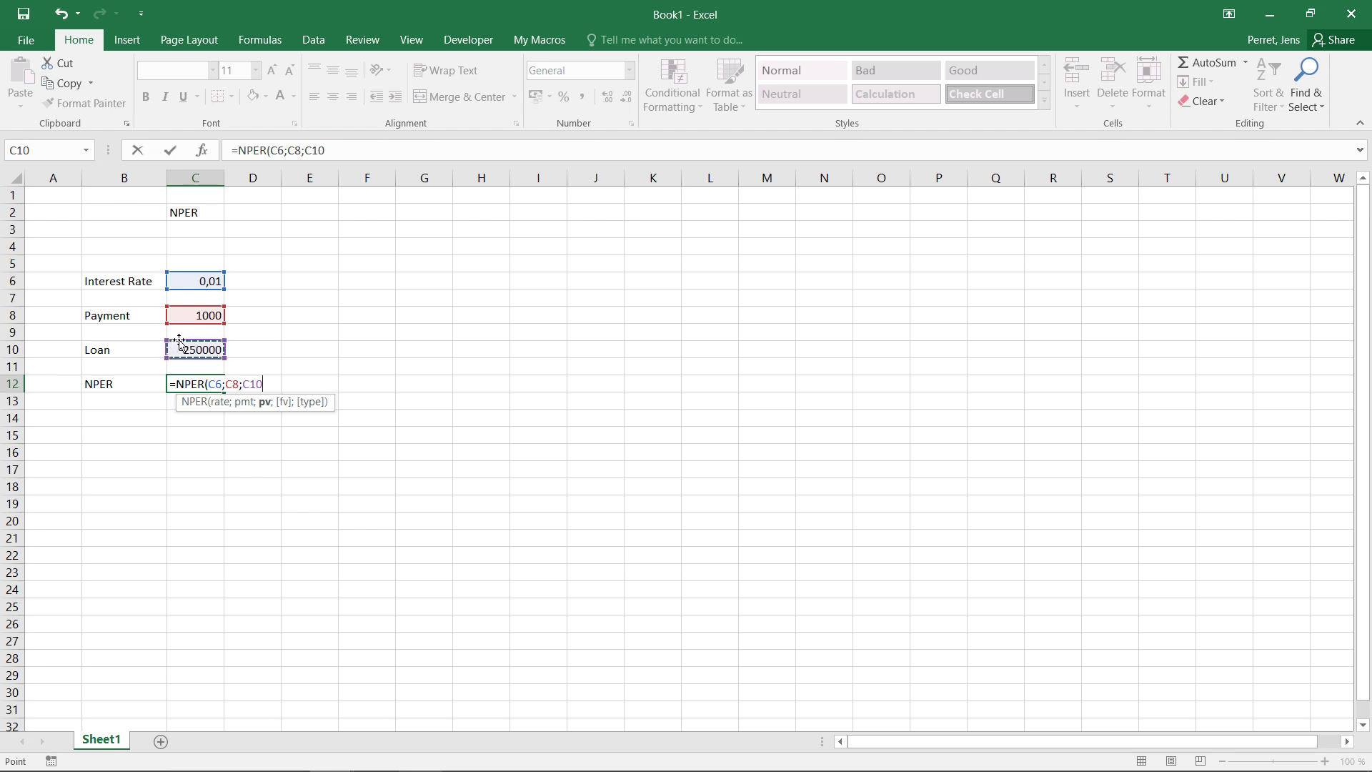
type(";0")
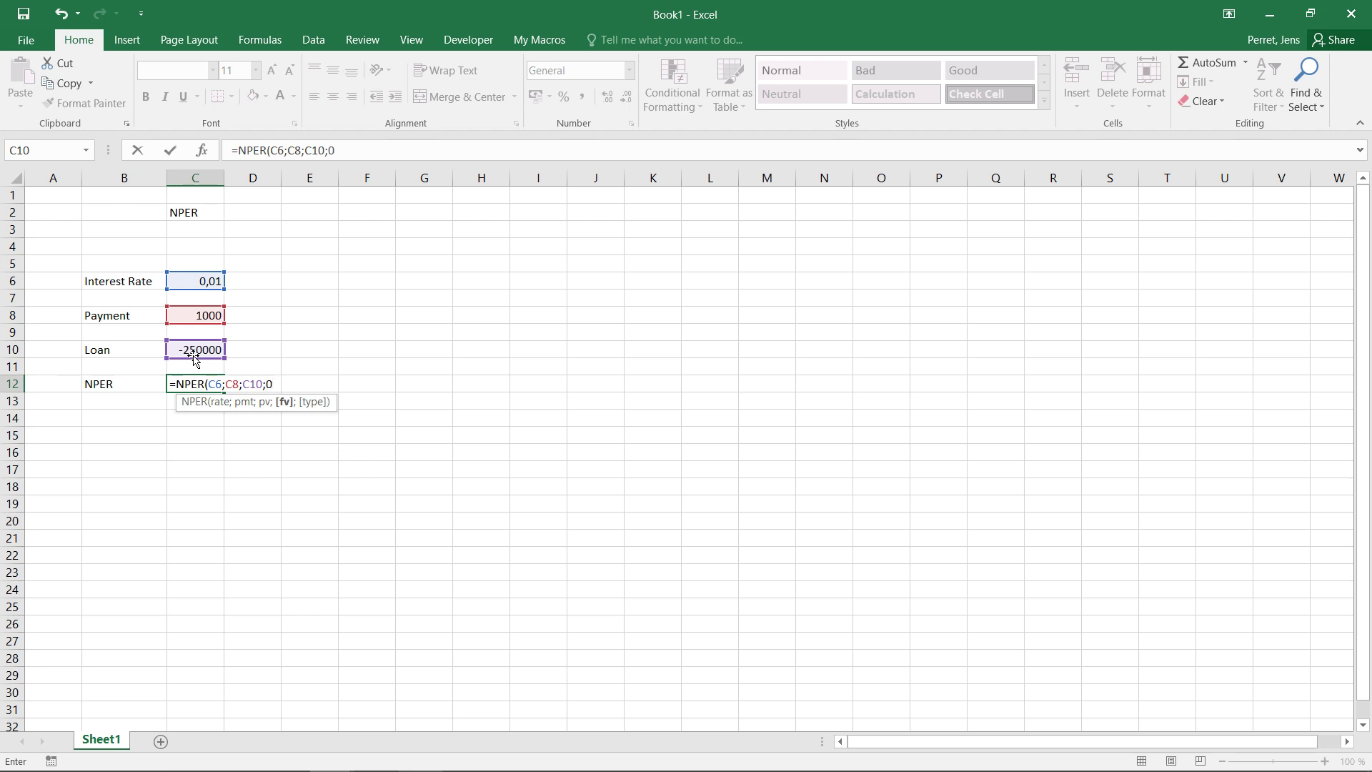
type(";1")
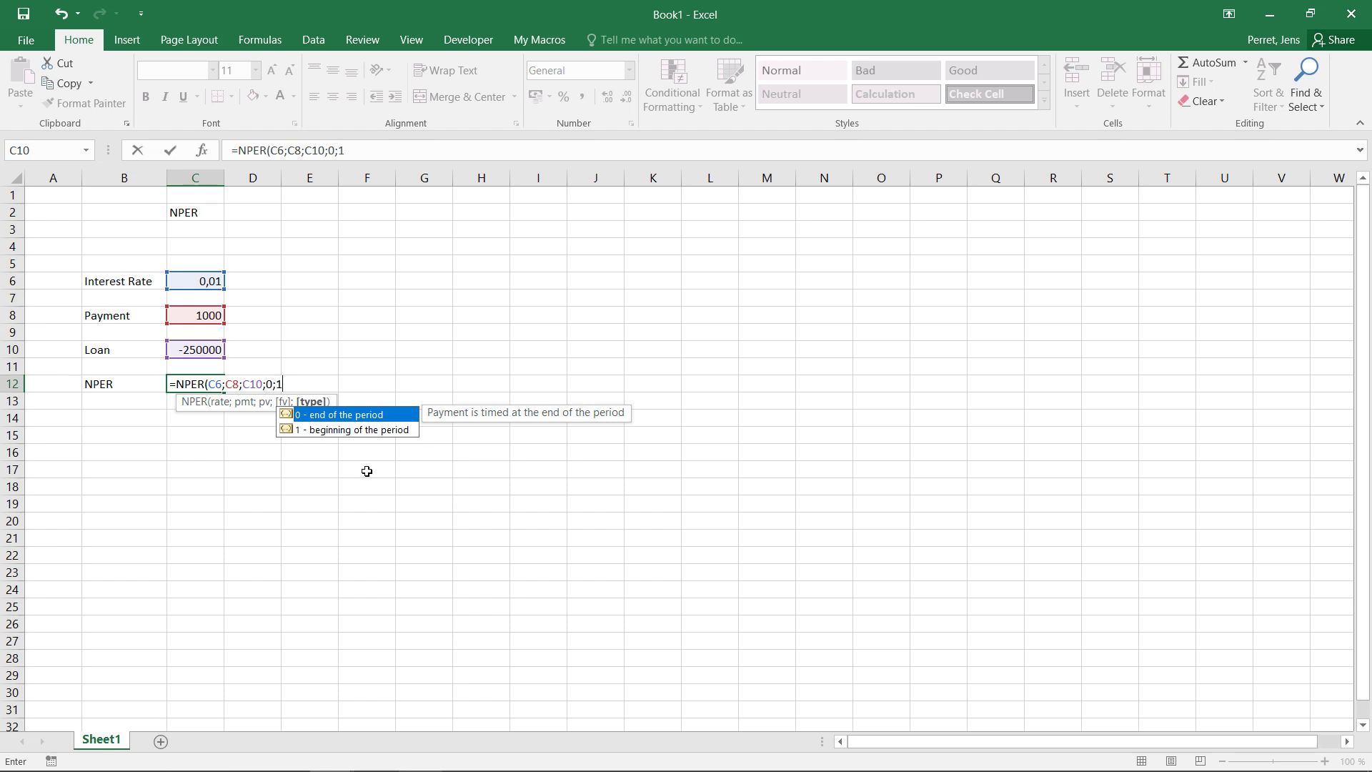
type(")")
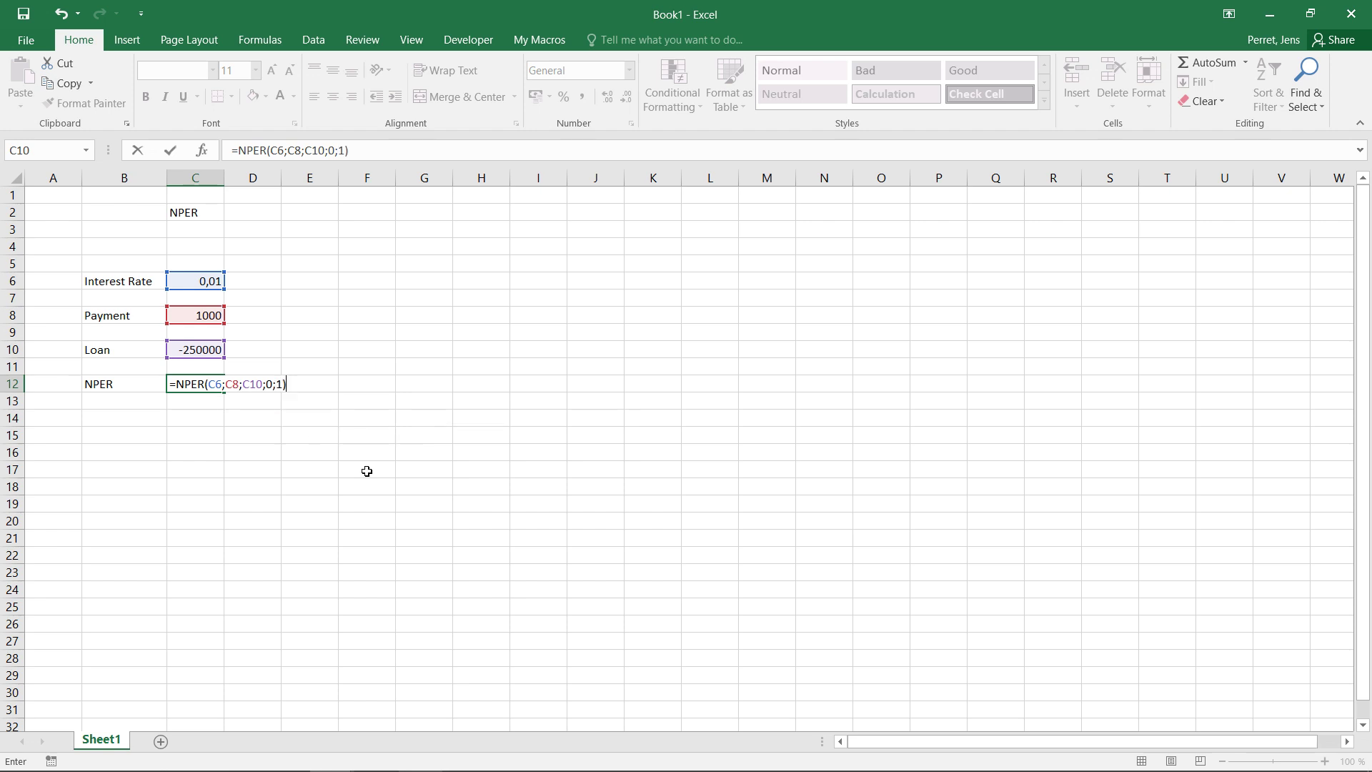
key("Return")
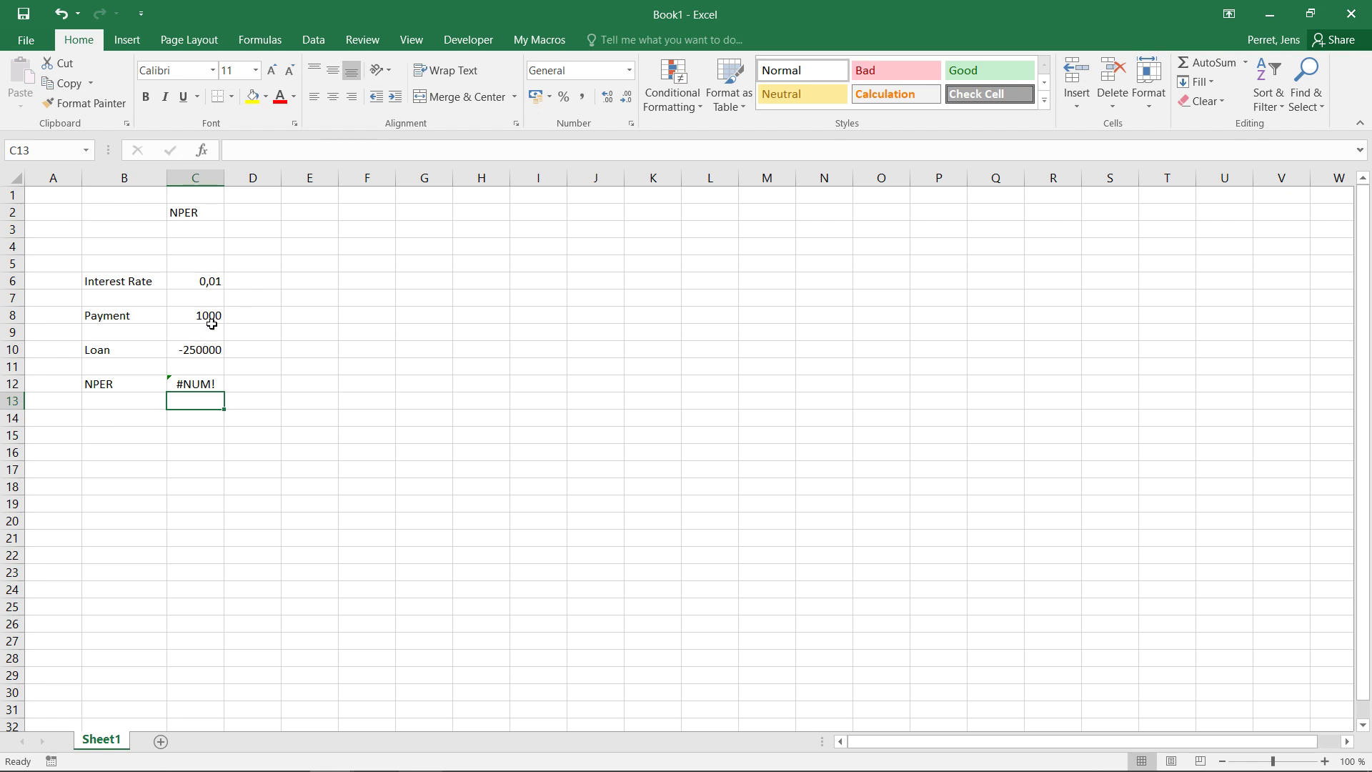
Compute the interest on the loan beside the loan amount in D10 with =C6*C10
left_click(265, 343)
type("=")
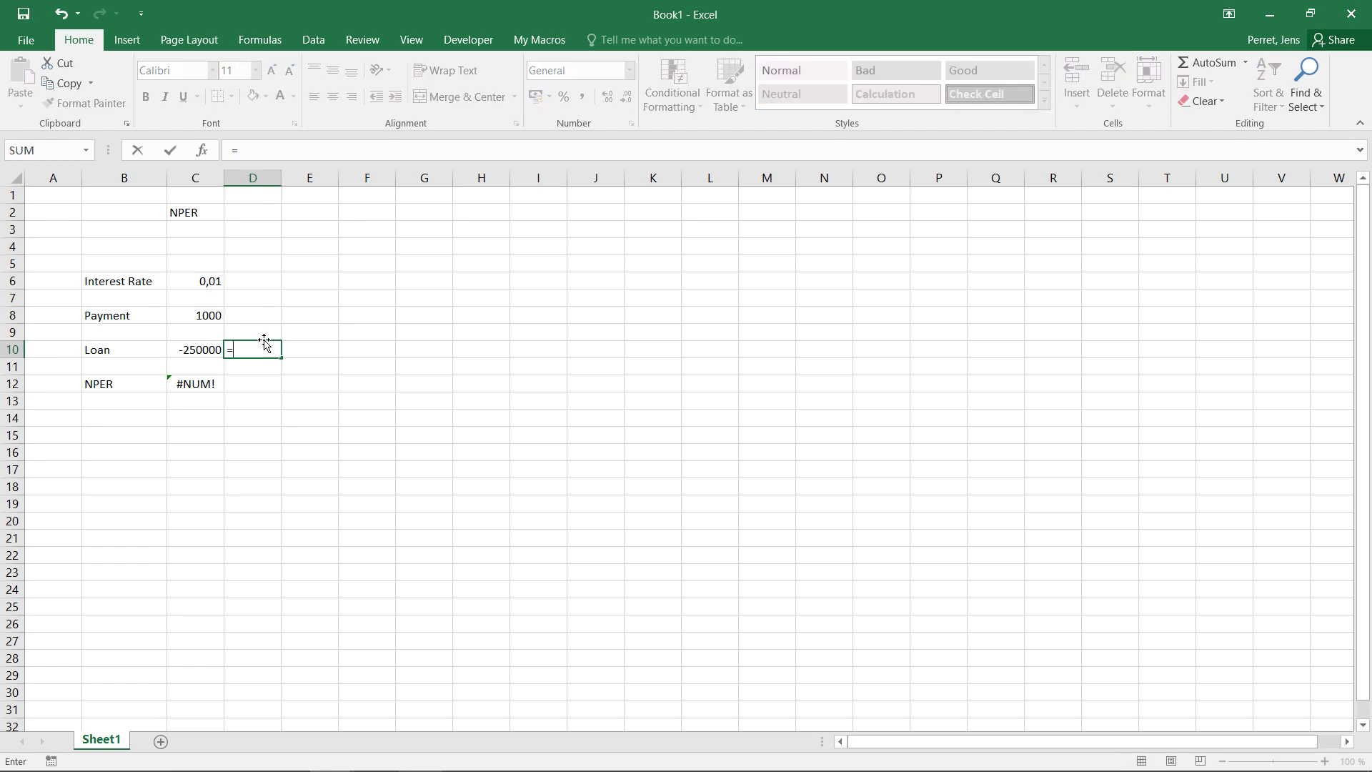
left_click(212, 284)
type("*")
key("Left")
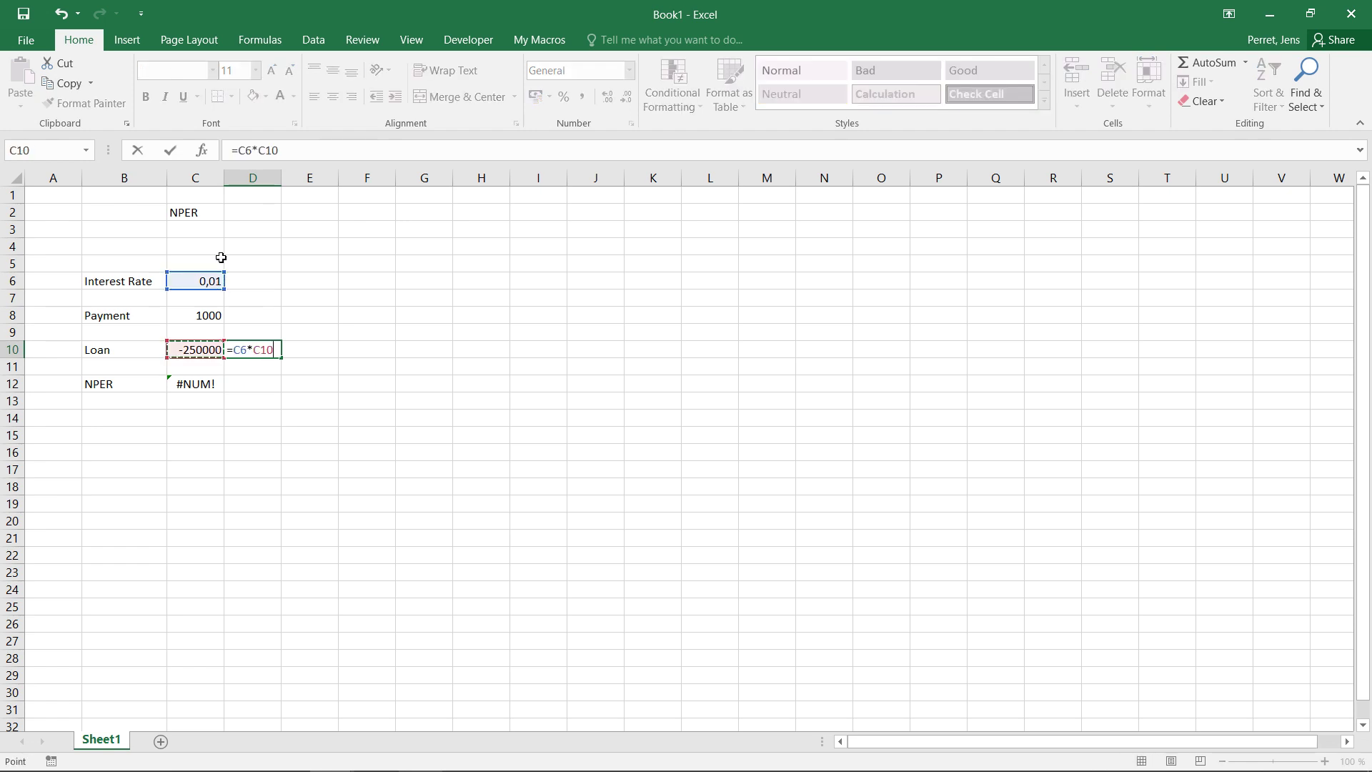
key("Return")
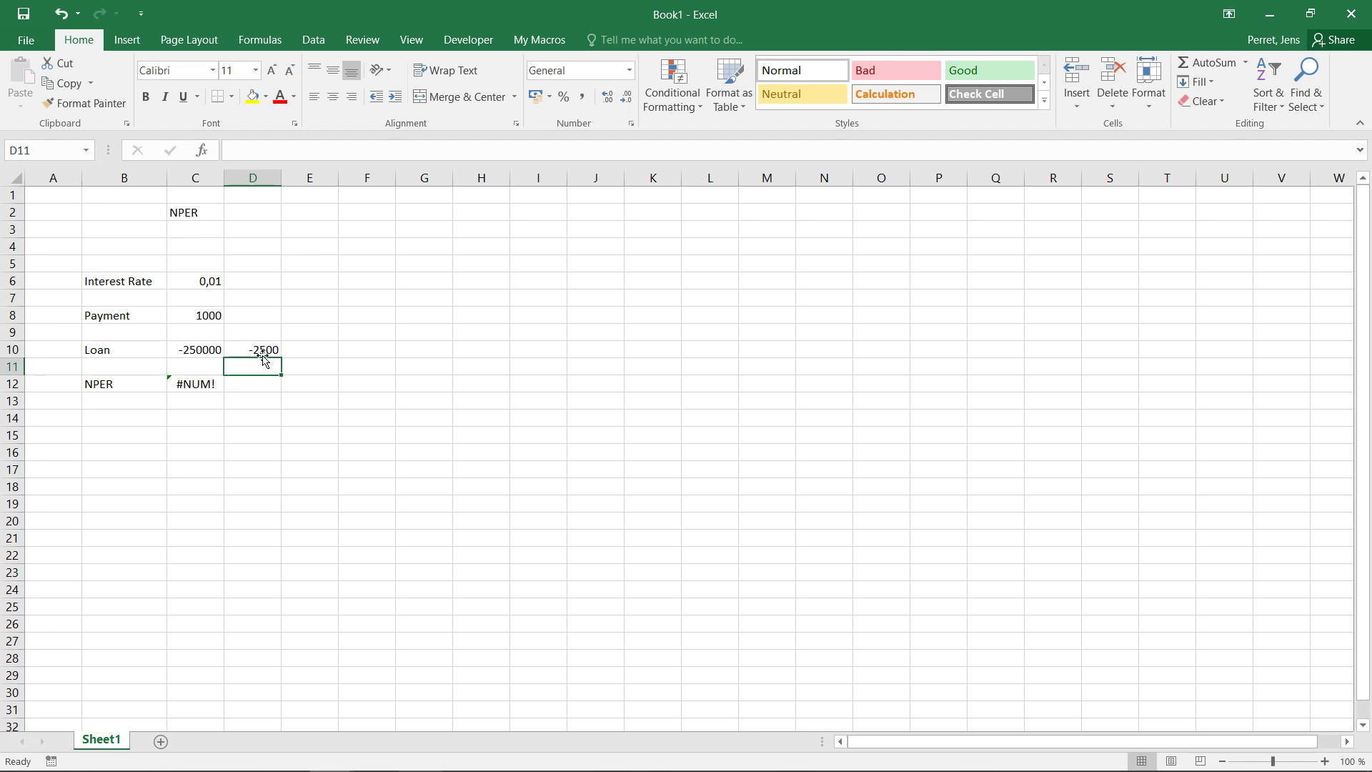
Clear the interest calculation from D10
left_click(197, 323)
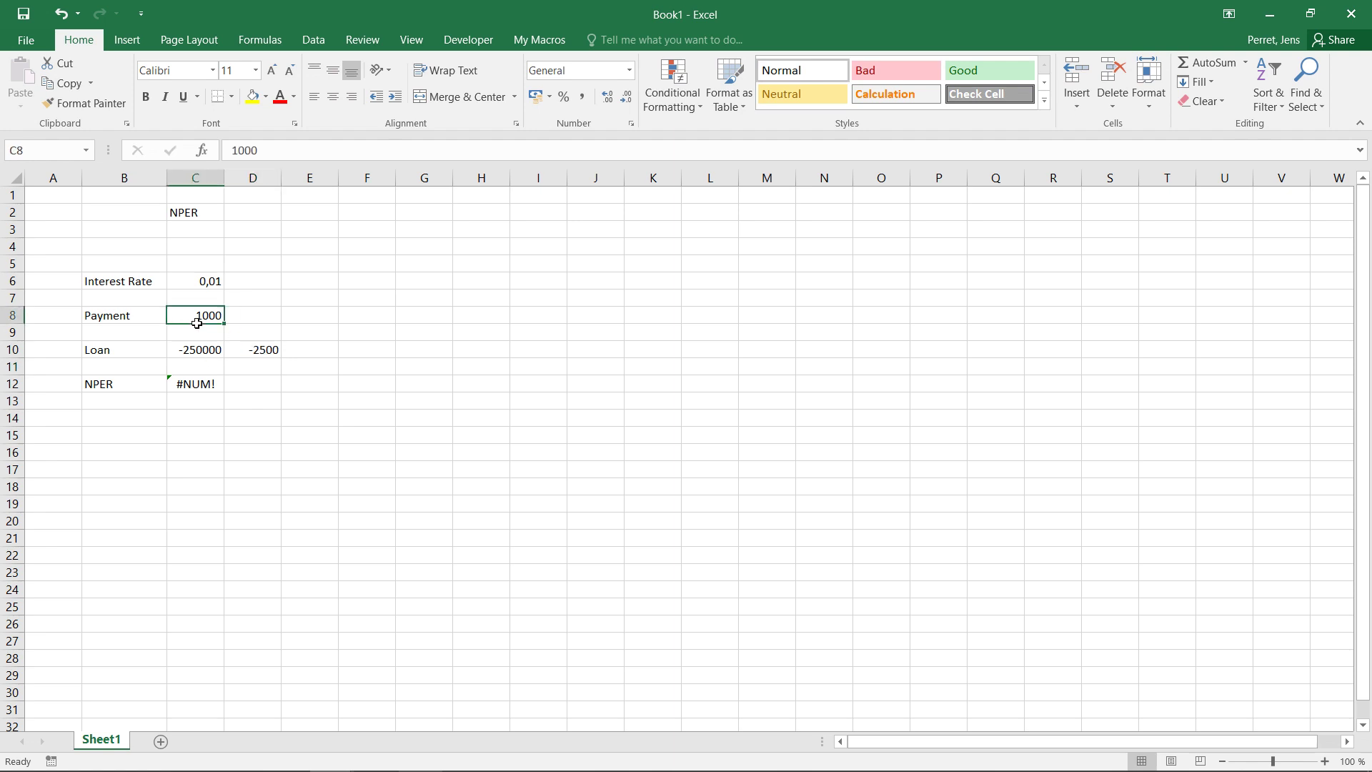
left_click(270, 349)
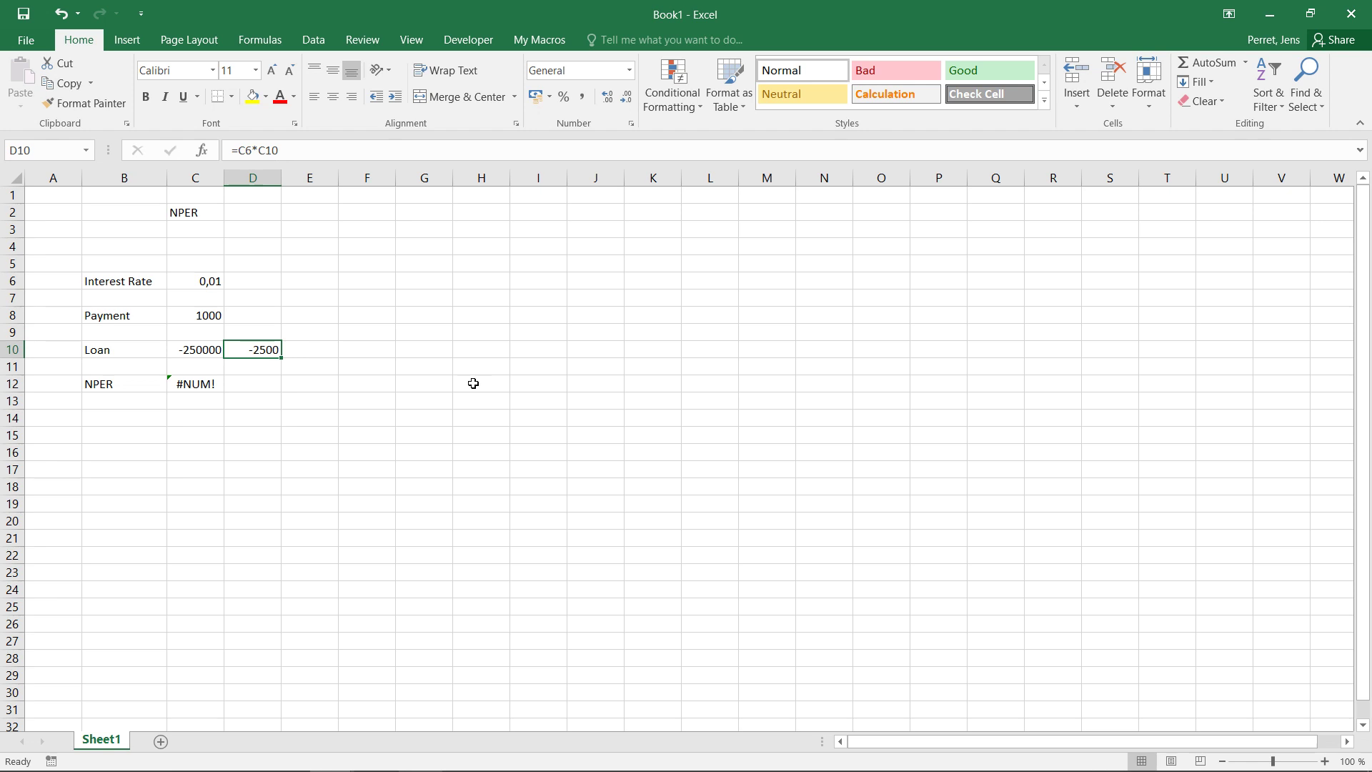
key("Delete")
left_click(196, 313)
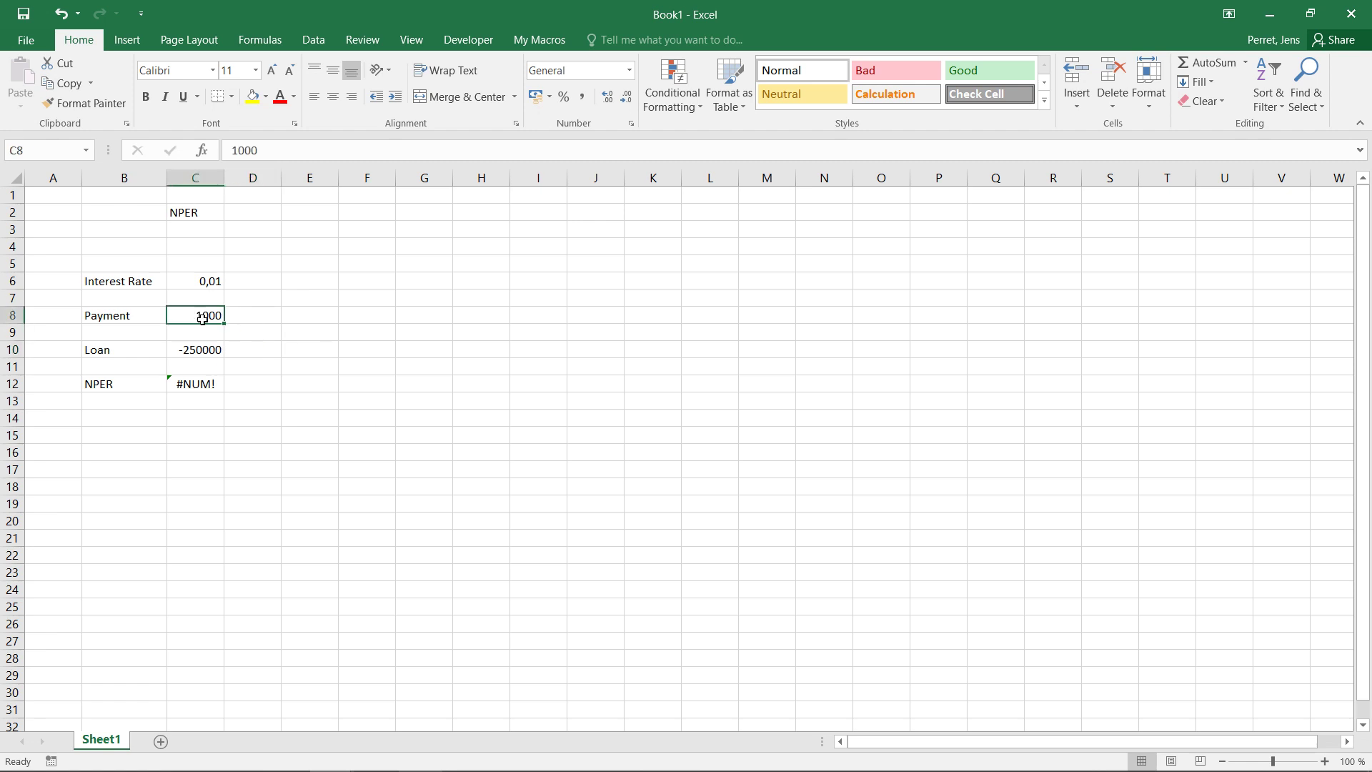
Try to convert the interest rate in C6 to a monthly rate by changing the entry to 0,01/12
double_click(217, 281)
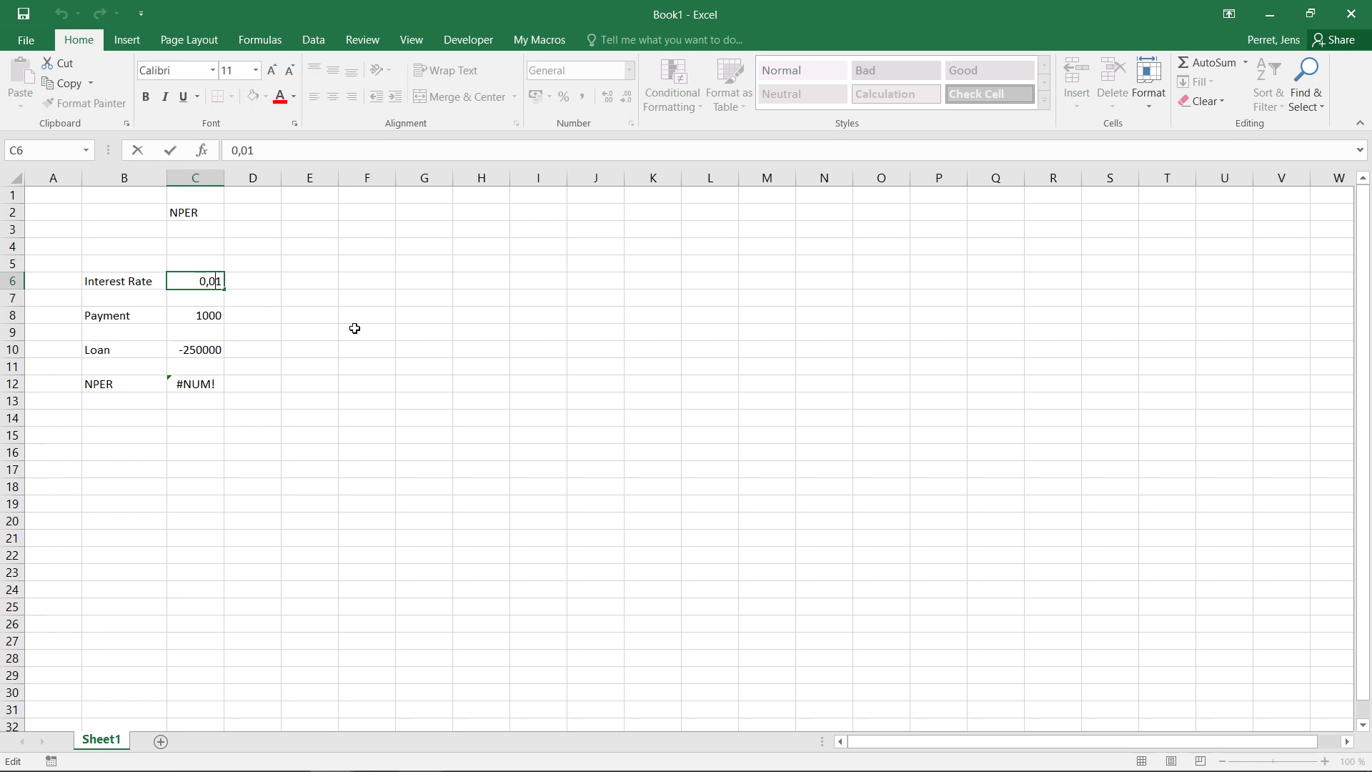
type("/12")
key("Return")
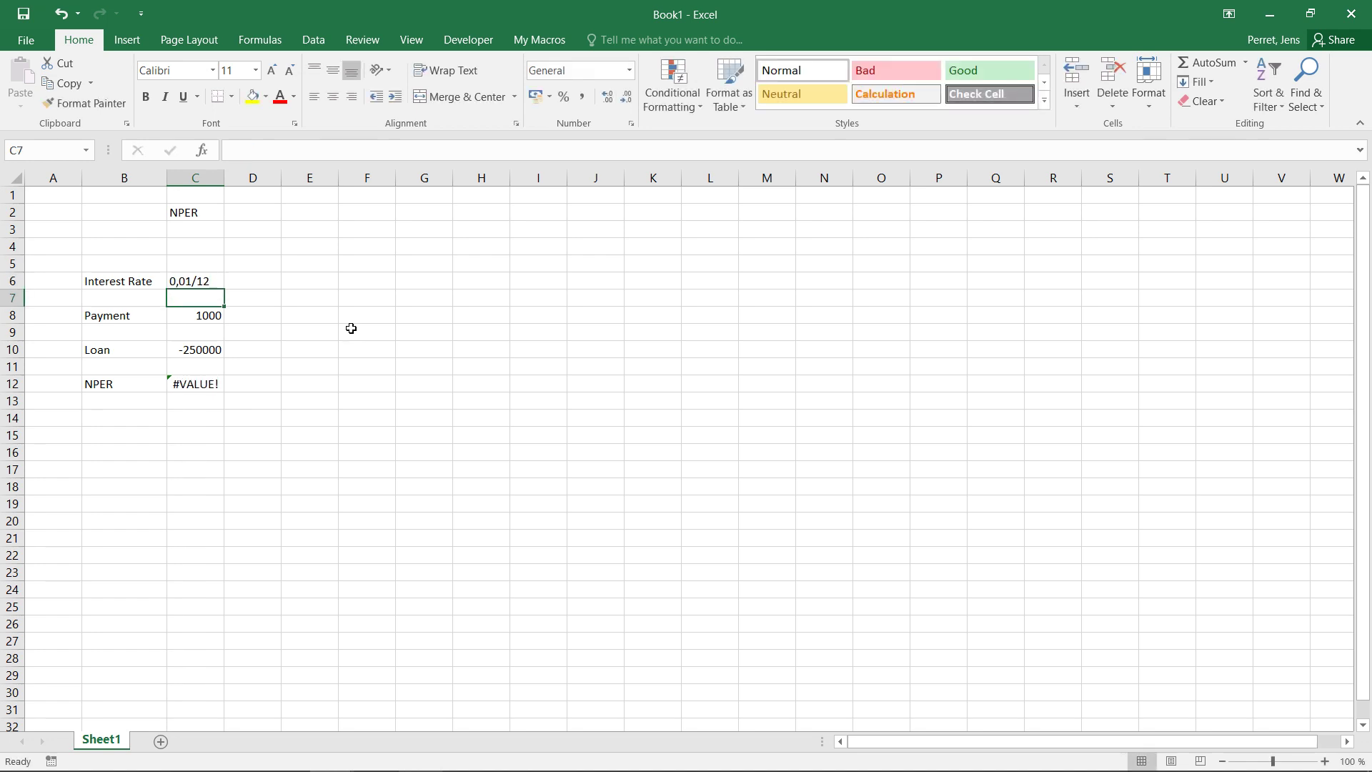
Clear the interest rate in C6 and enter the monthly rate as the formula =0,01/12
left_click(208, 280)
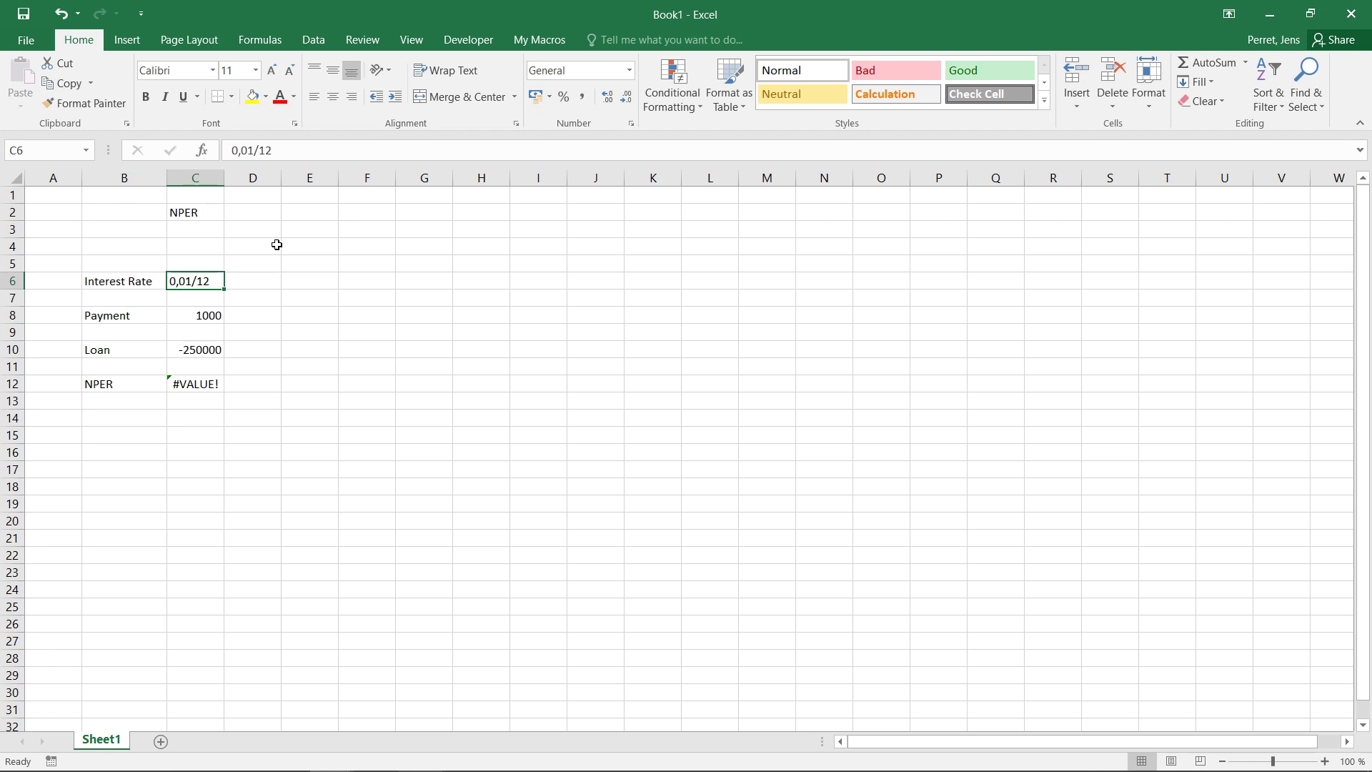
key("Right")
key("Left")
key("Delete")
key("Right")
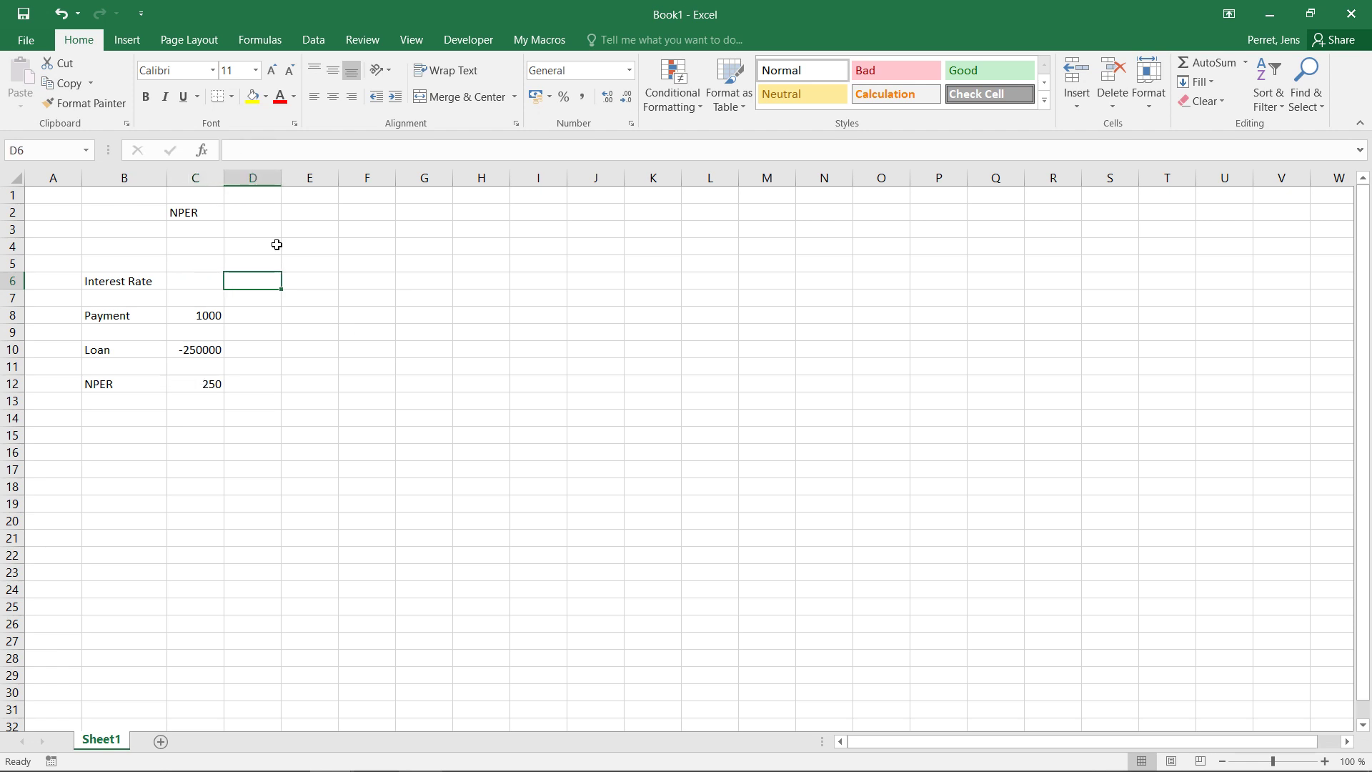
key("Left")
type("=0")
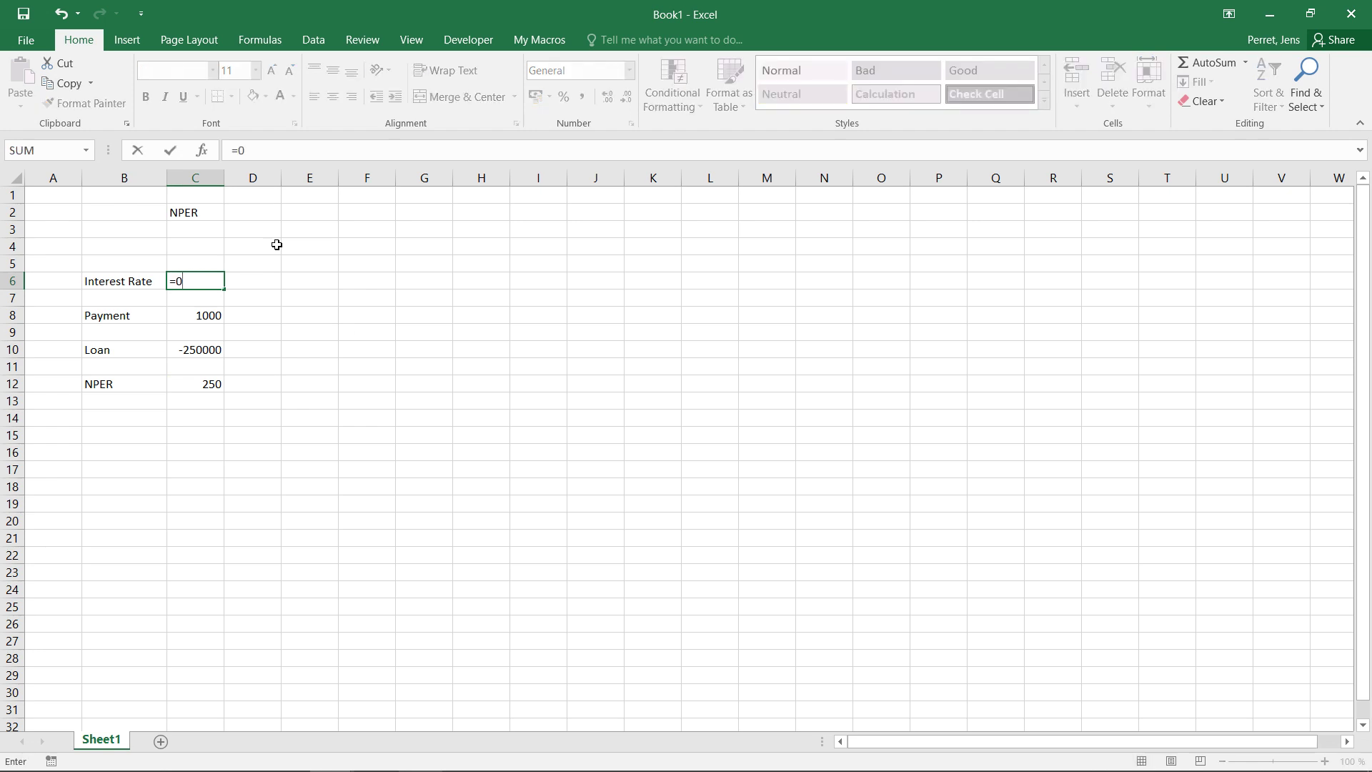
type(",01/12")
key("Return")
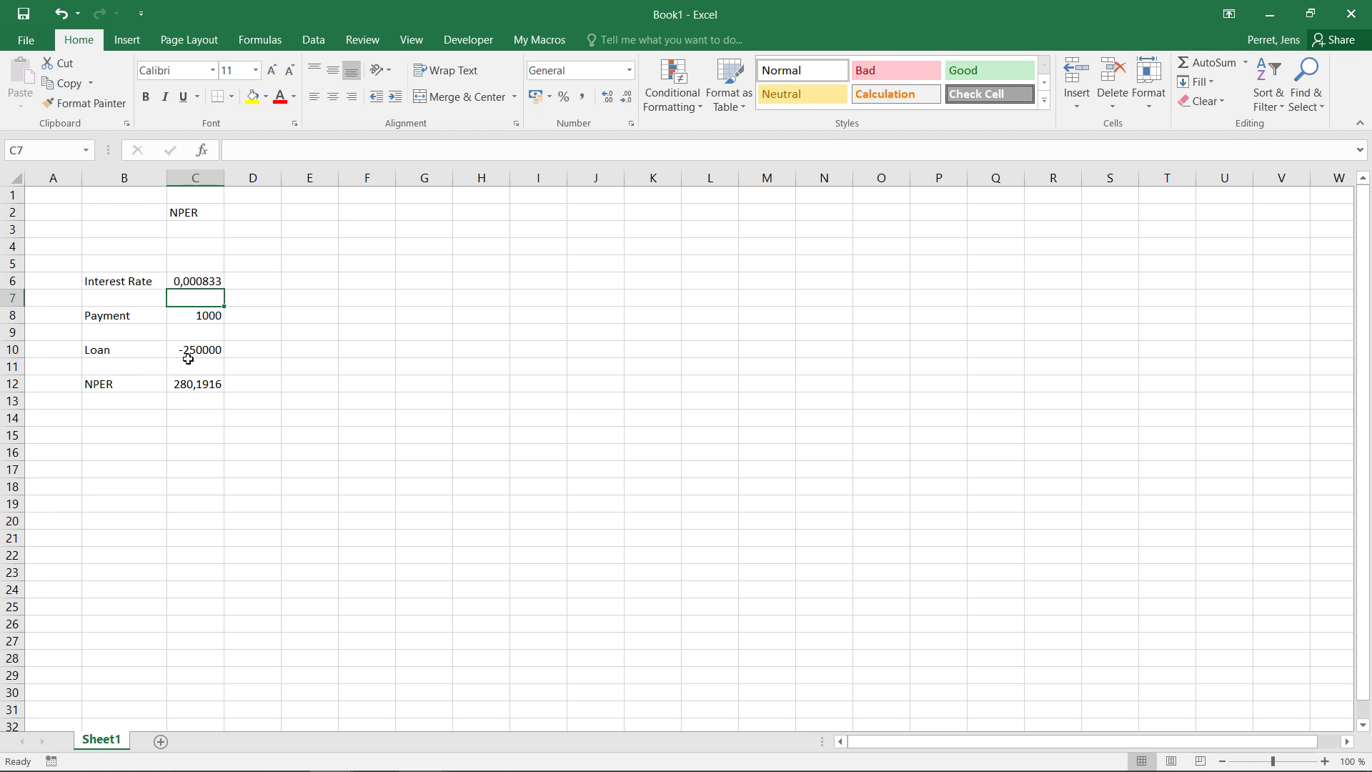
Convert the number of periods to years in D12 with =C12/12
left_click(243, 384)
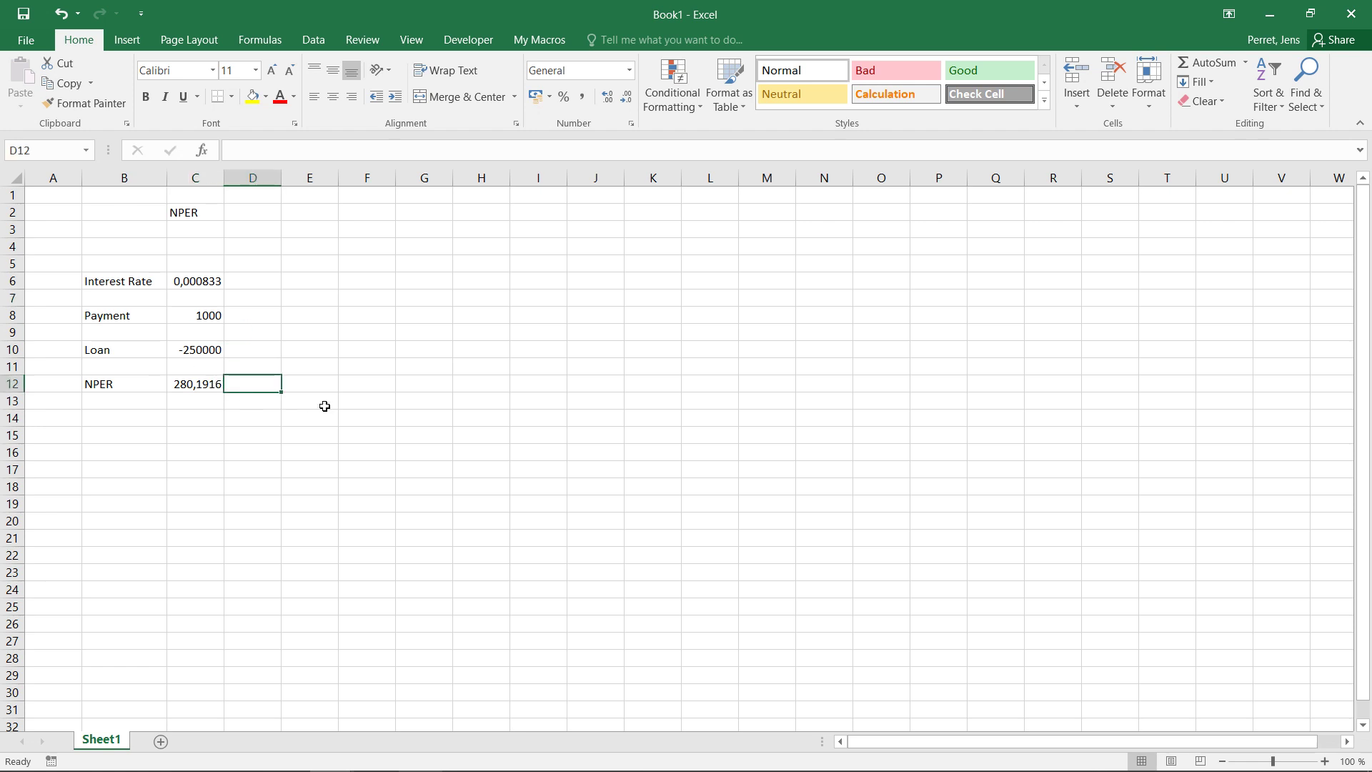
type("=")
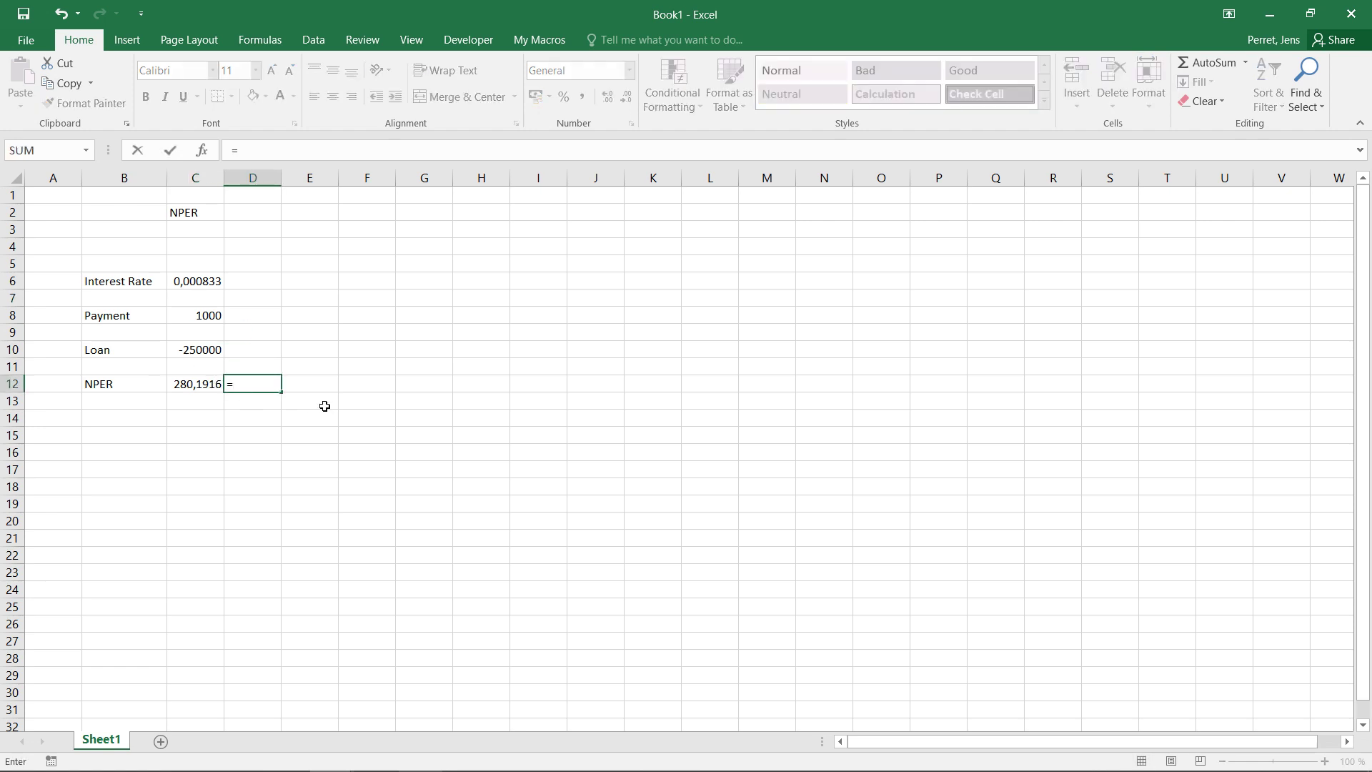
key("Left")
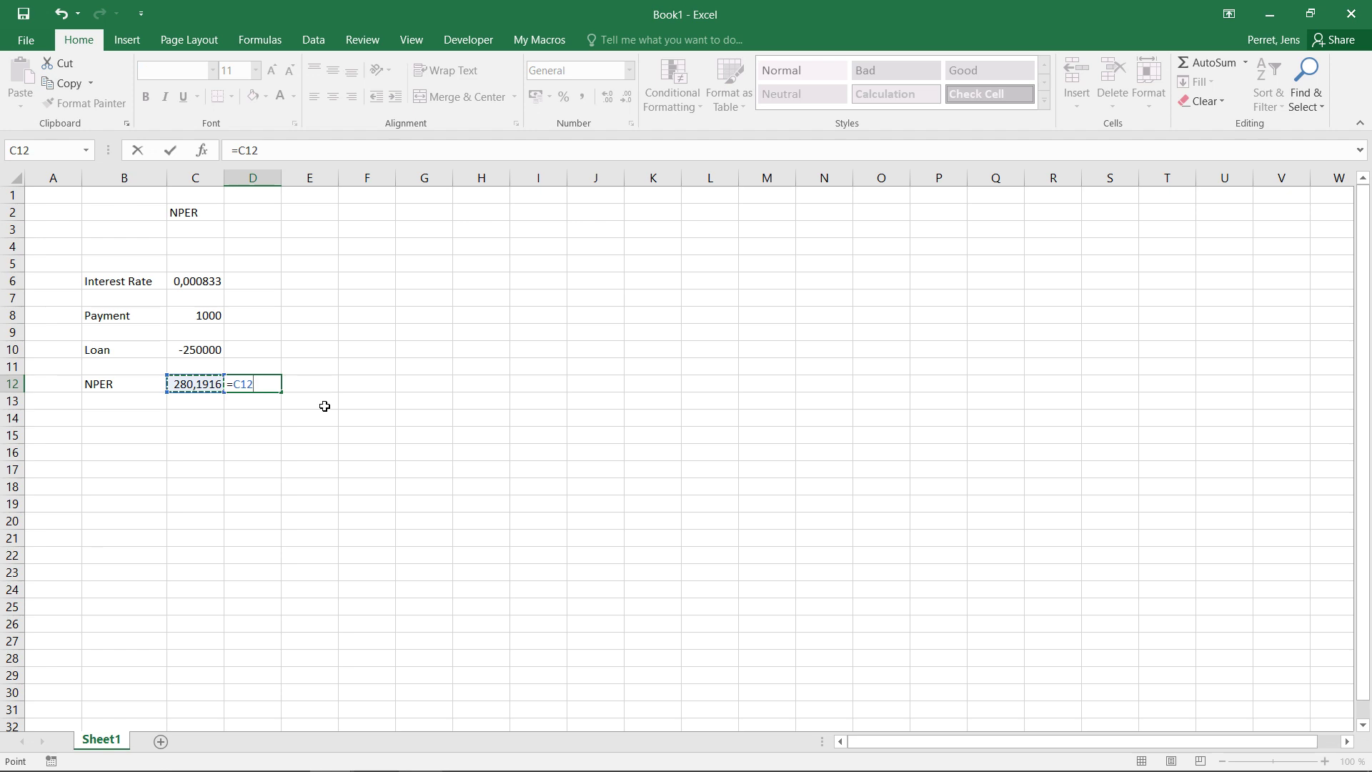
type("/12")
key("Return")
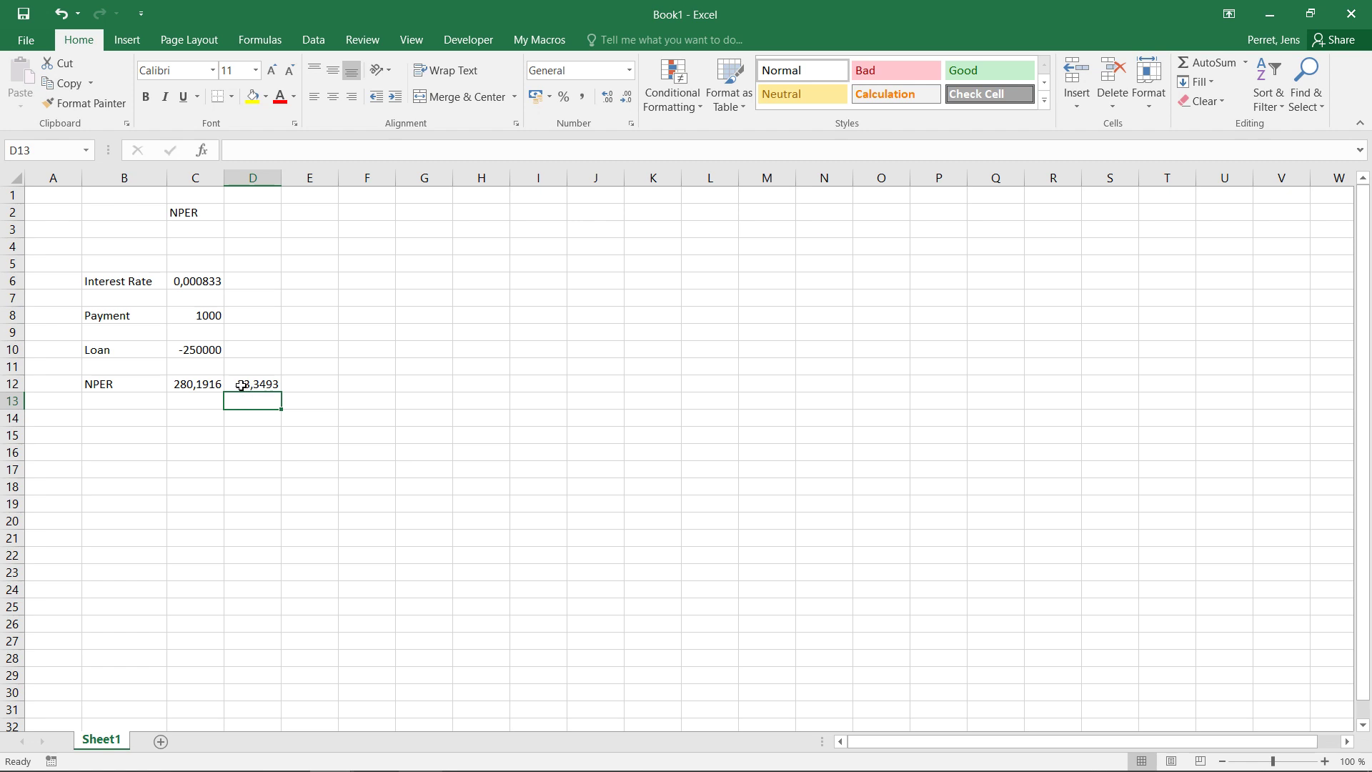
left_click(184, 349)
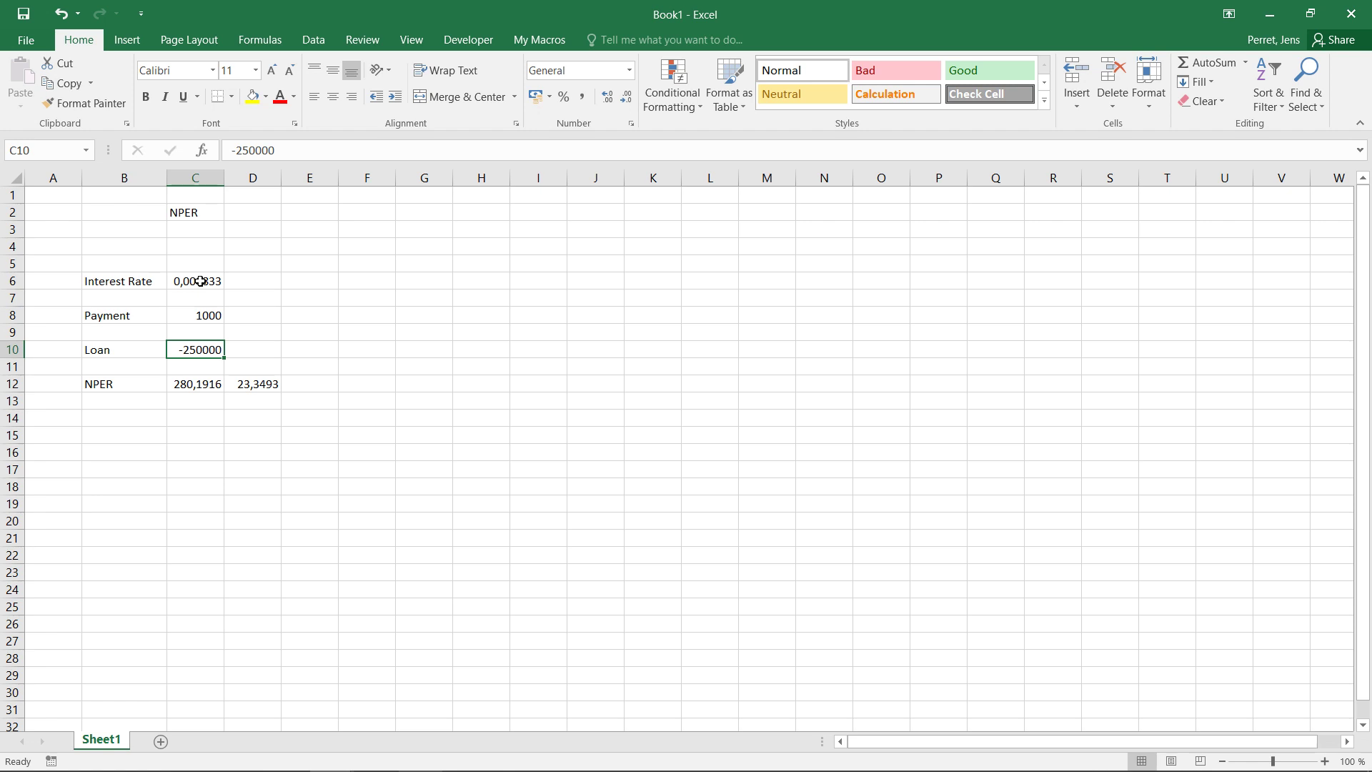
key("Up")
key("Up")
key("Up")
key("Up")
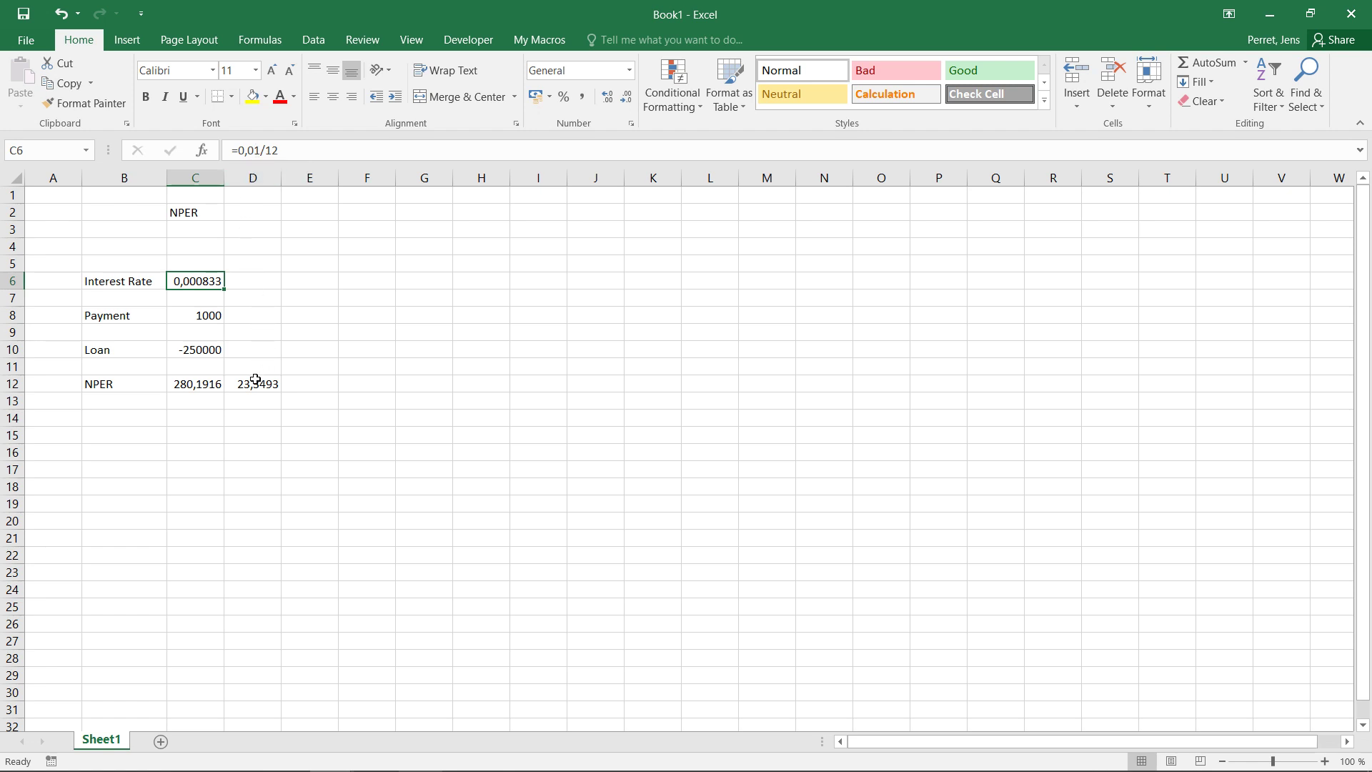
left_click(204, 313)
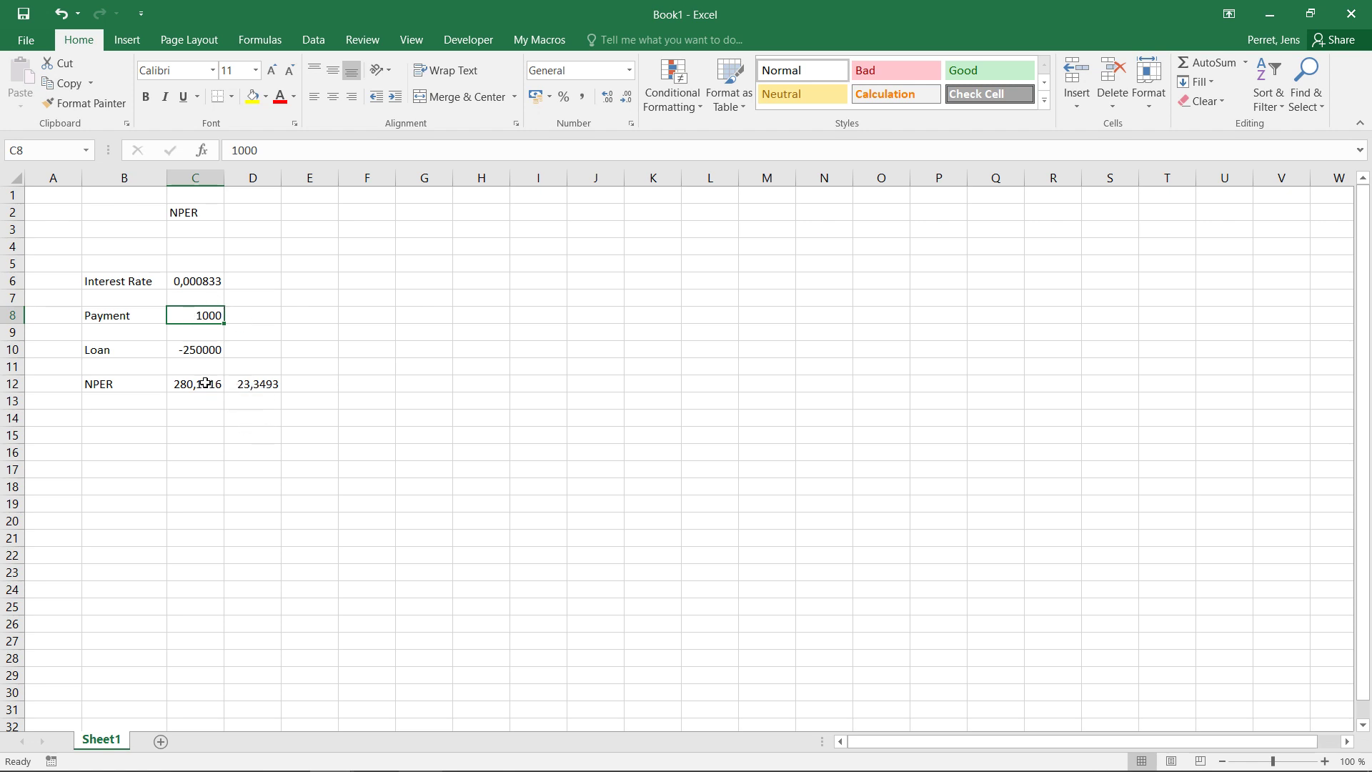
Change the interest rate formula in C6 to =0,02/12
left_click(195, 278)
left_click(257, 151)
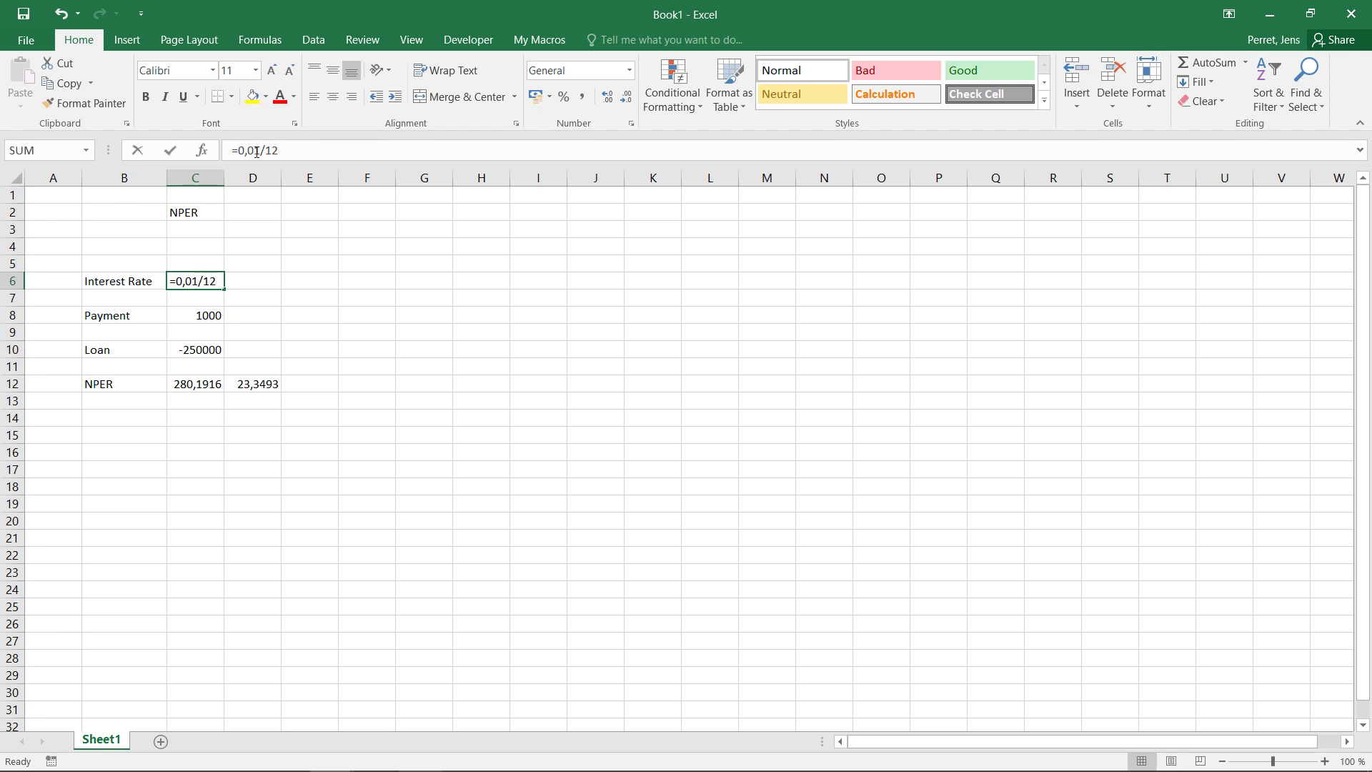
key("BackSpace")
type("2")
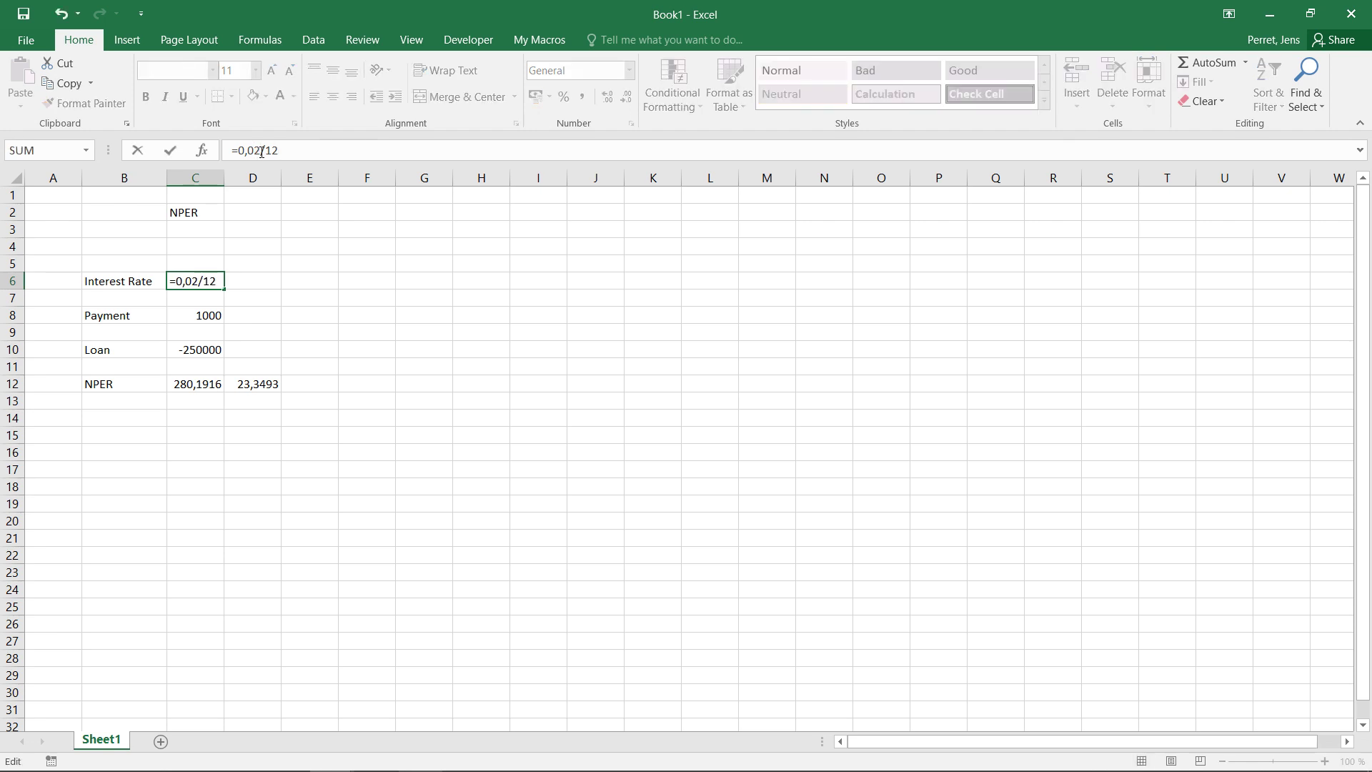
key("Return")
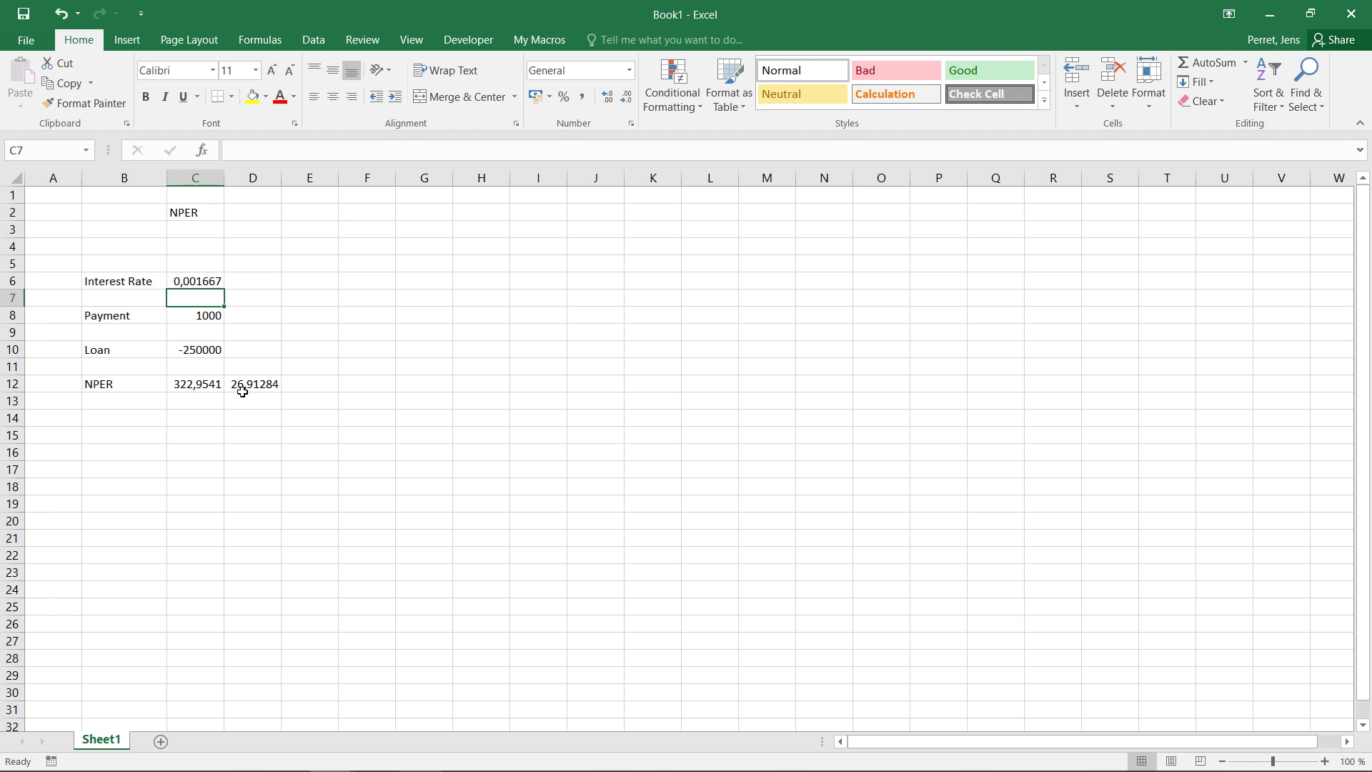
Set the payment in C8 to 1500
double_click(197, 315)
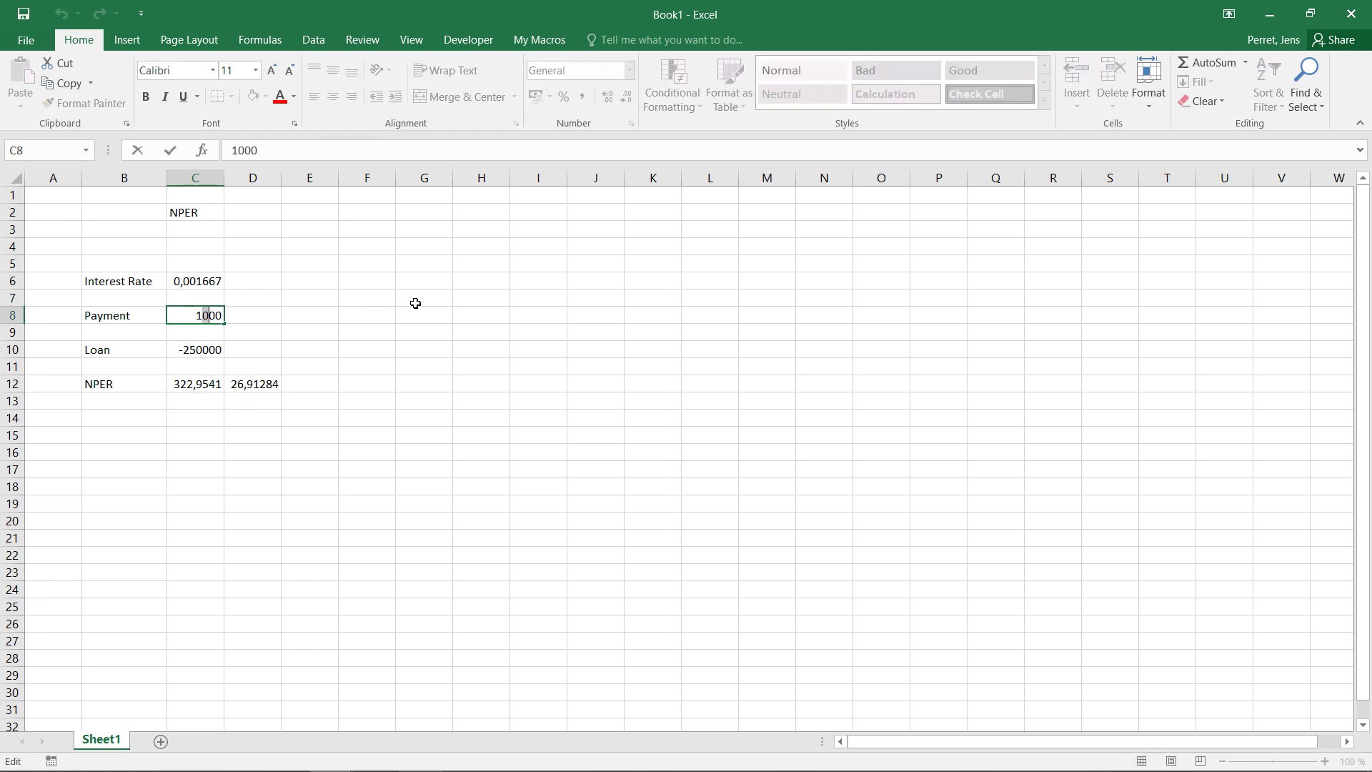
type("5")
key("Return")
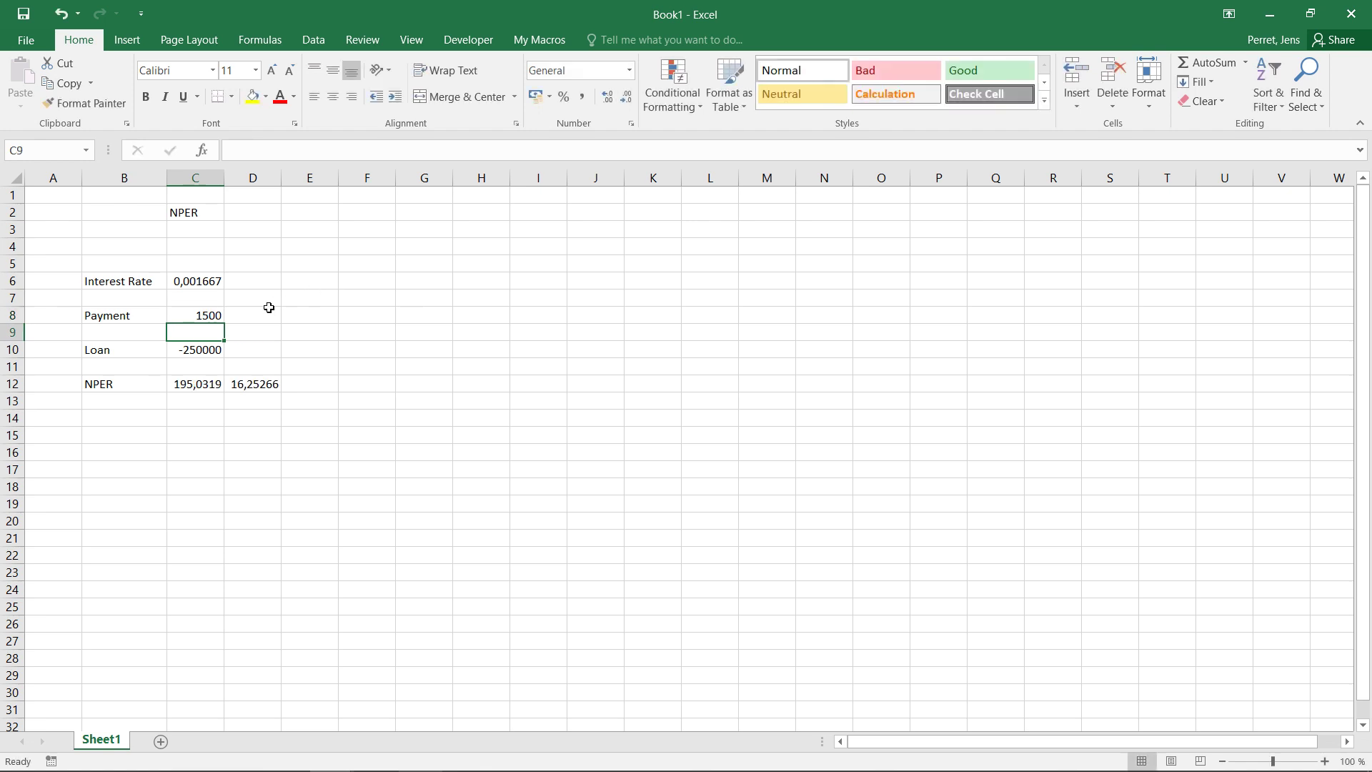